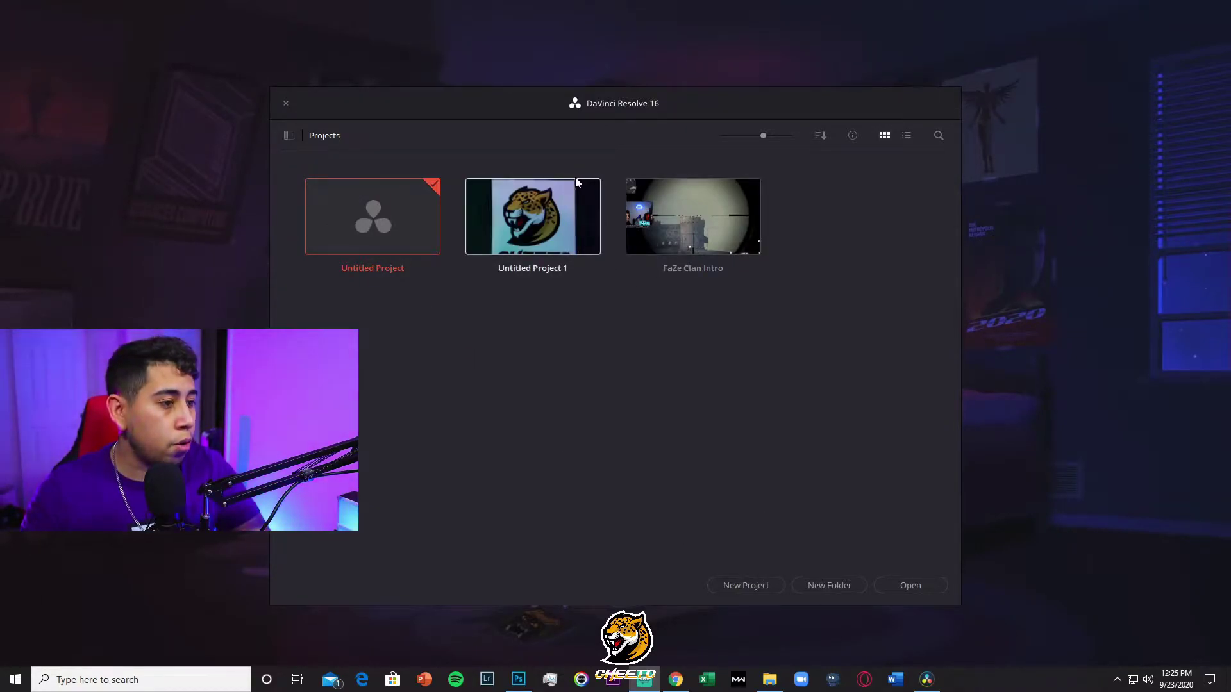
Create a new project with the default name and import the AT-cm_863214699 clip from Downloads, matching the project frame rate to it
click(750, 586)
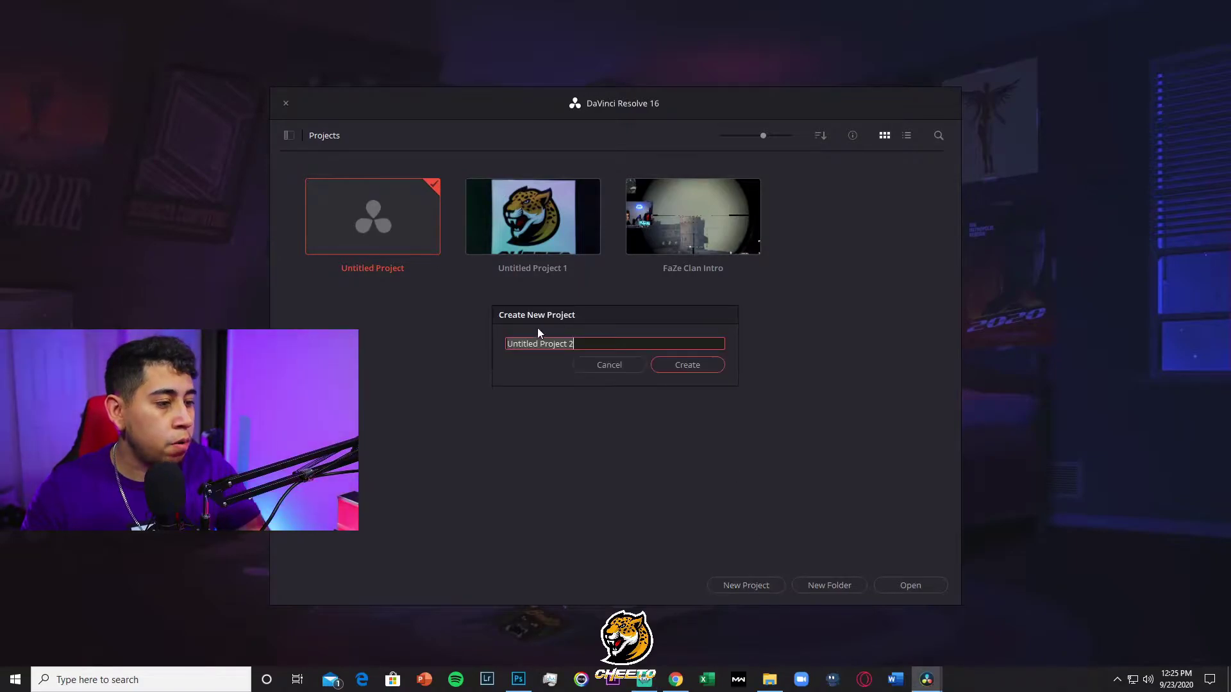
click(705, 365)
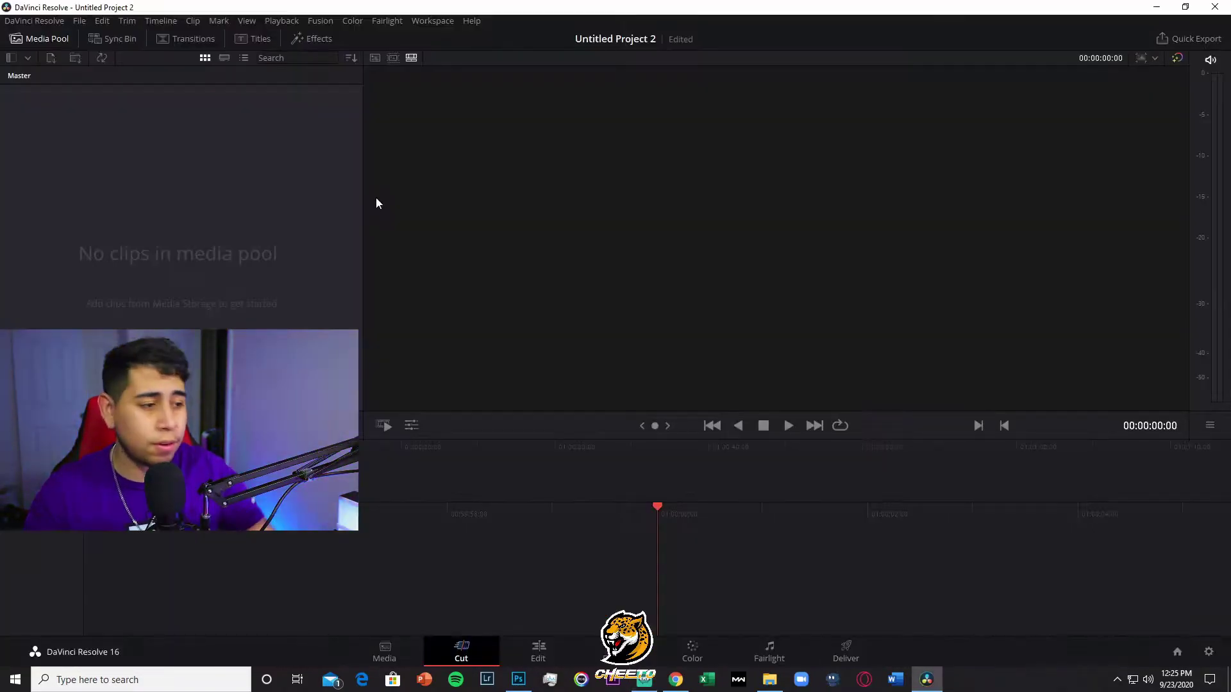
click(771, 681)
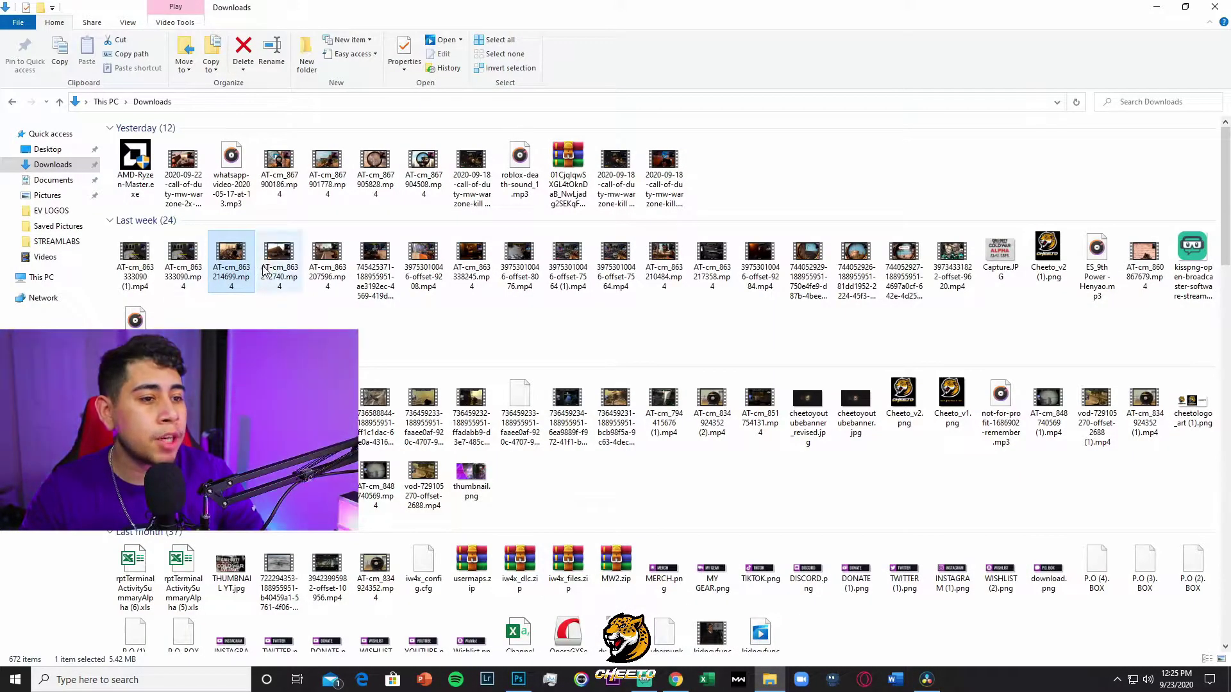
mouse_move(926, 684)
drag(926, 686, 41, 123)
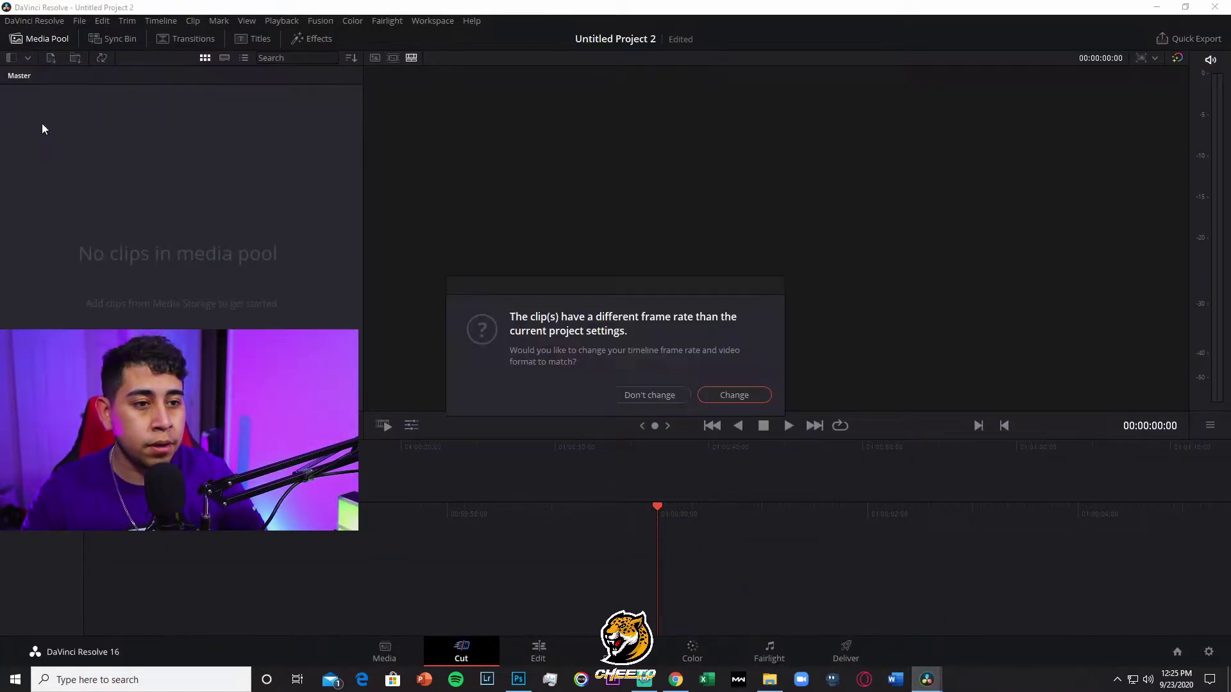
click(736, 396)
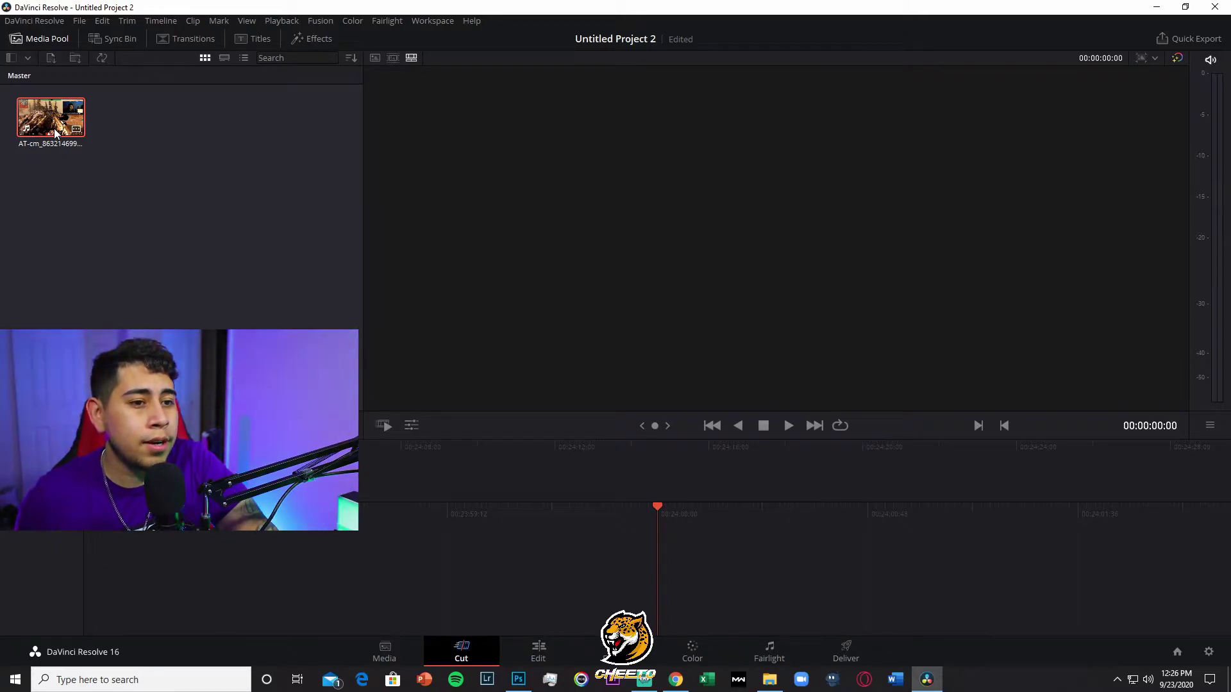
Switch to the Edit page and place the imported gameplay clip at the start of a new timeline
click(538, 650)
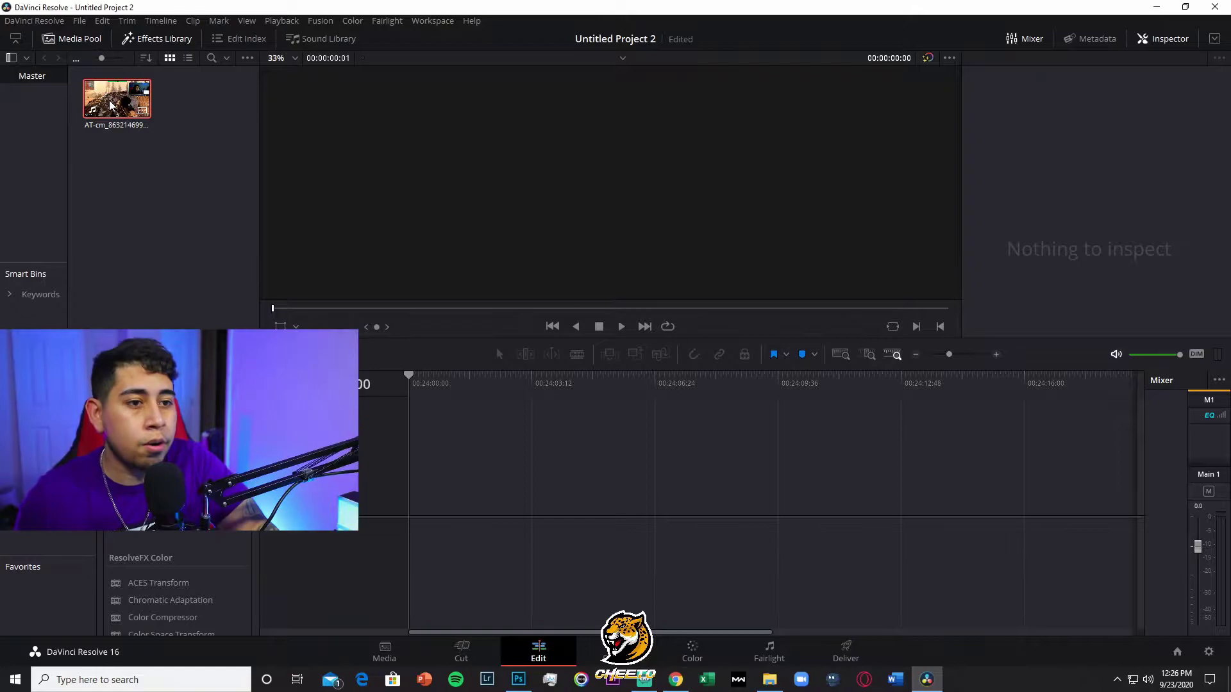
drag(110, 104, 435, 474)
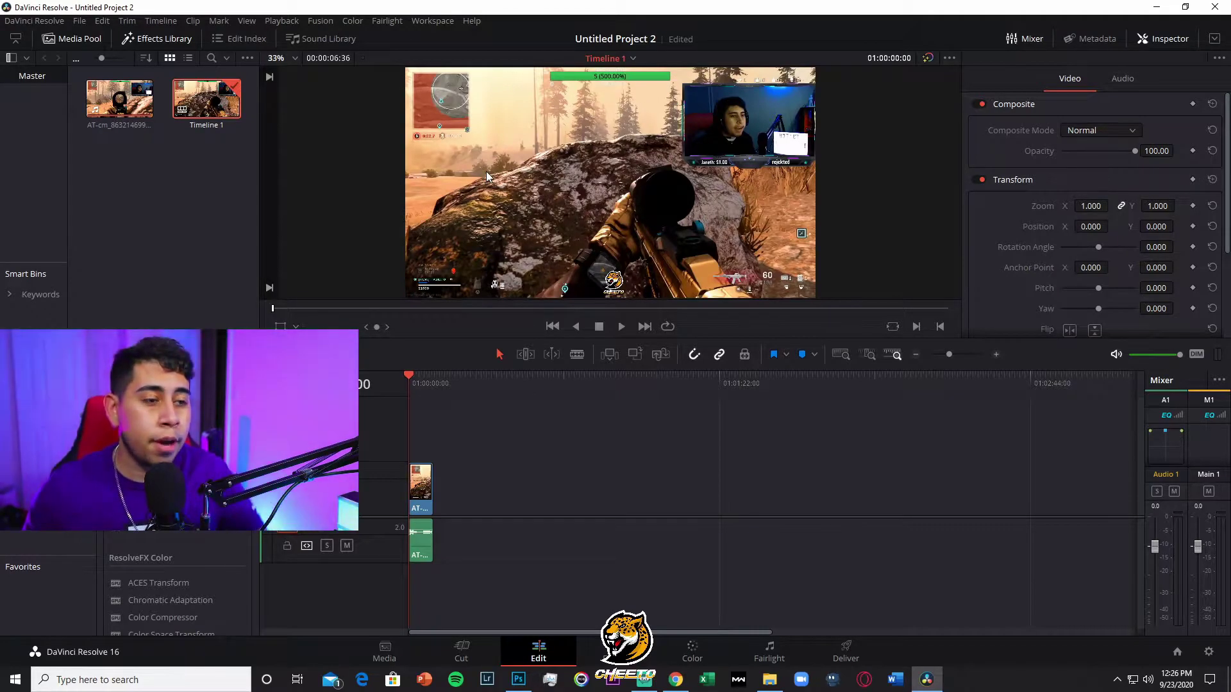
click(137, 150)
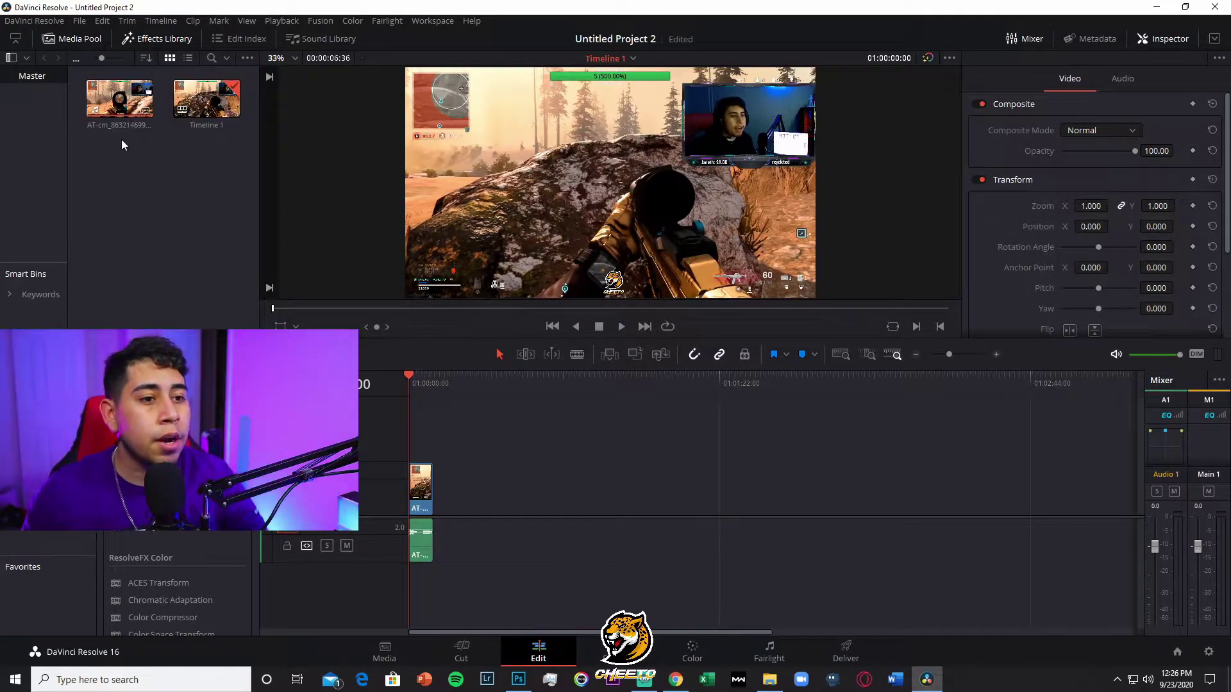
click(124, 108)
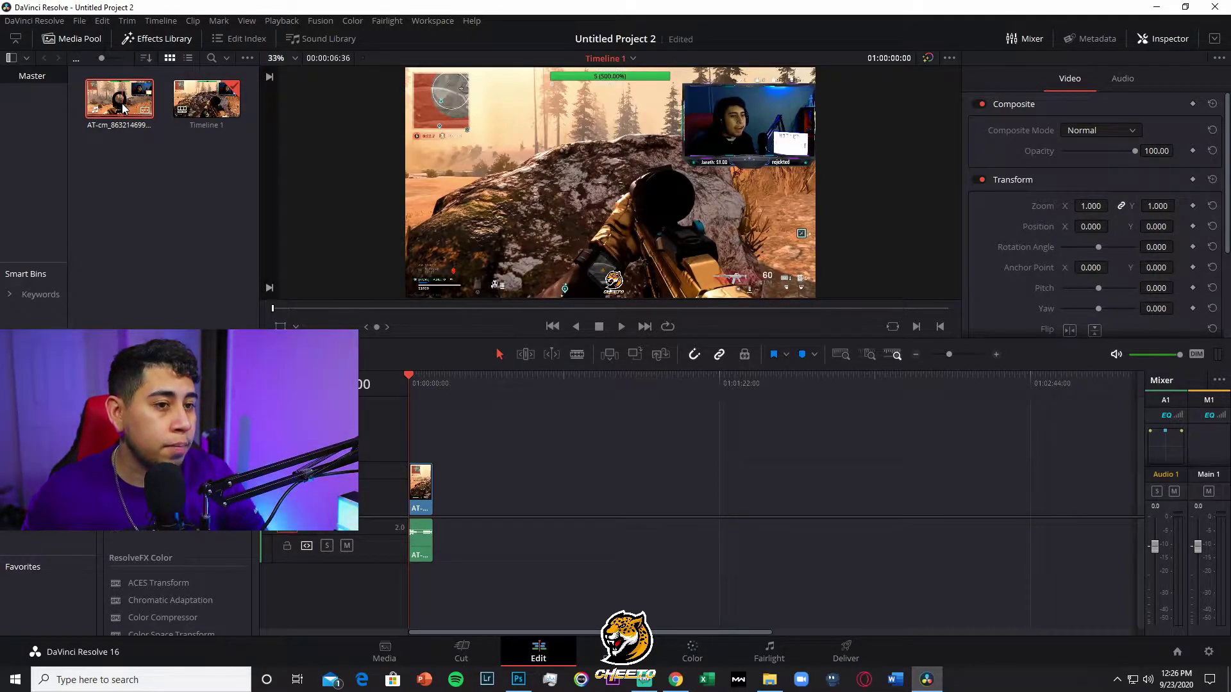
right_click(123, 106)
mouse_move(217, 292)
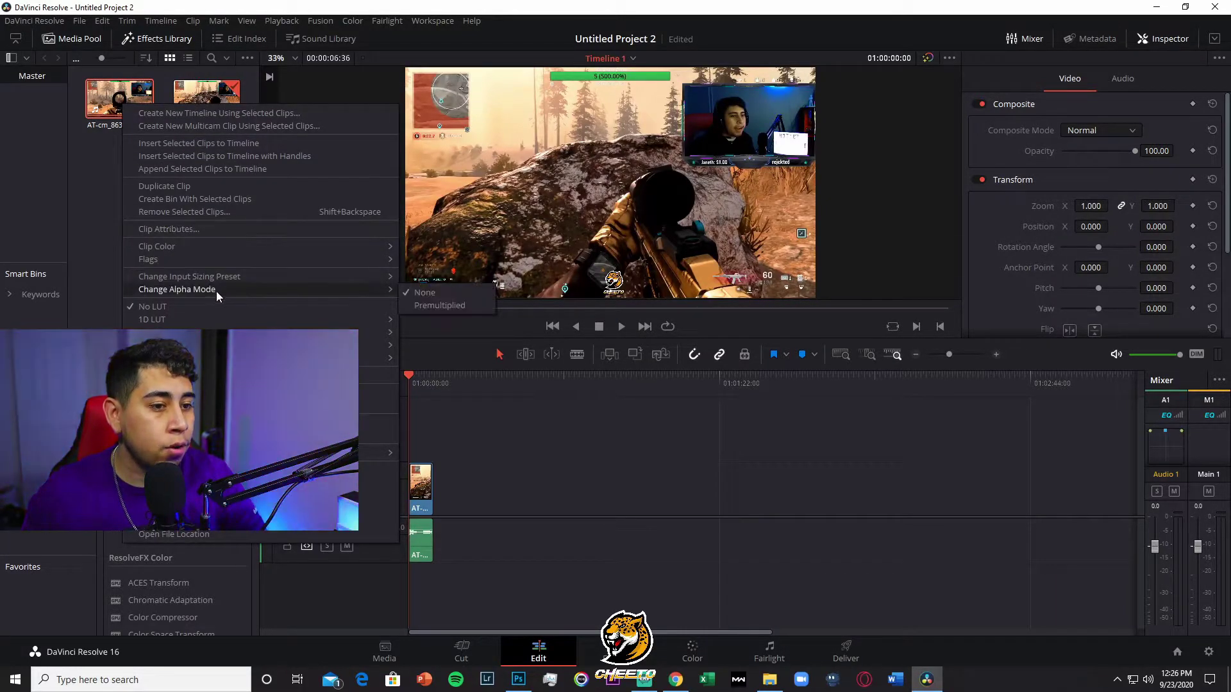
click(439, 306)
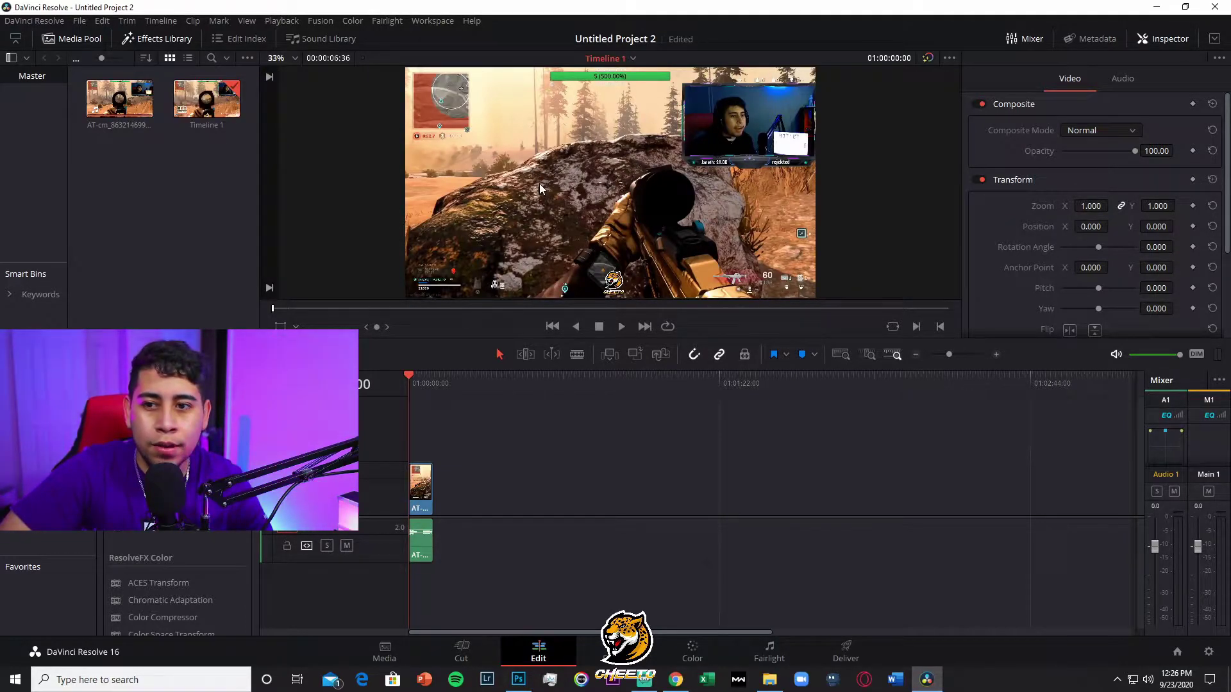
Give Timeline 1 custom settings with a vertical resolution of 1080 x 1920
right_click(229, 110)
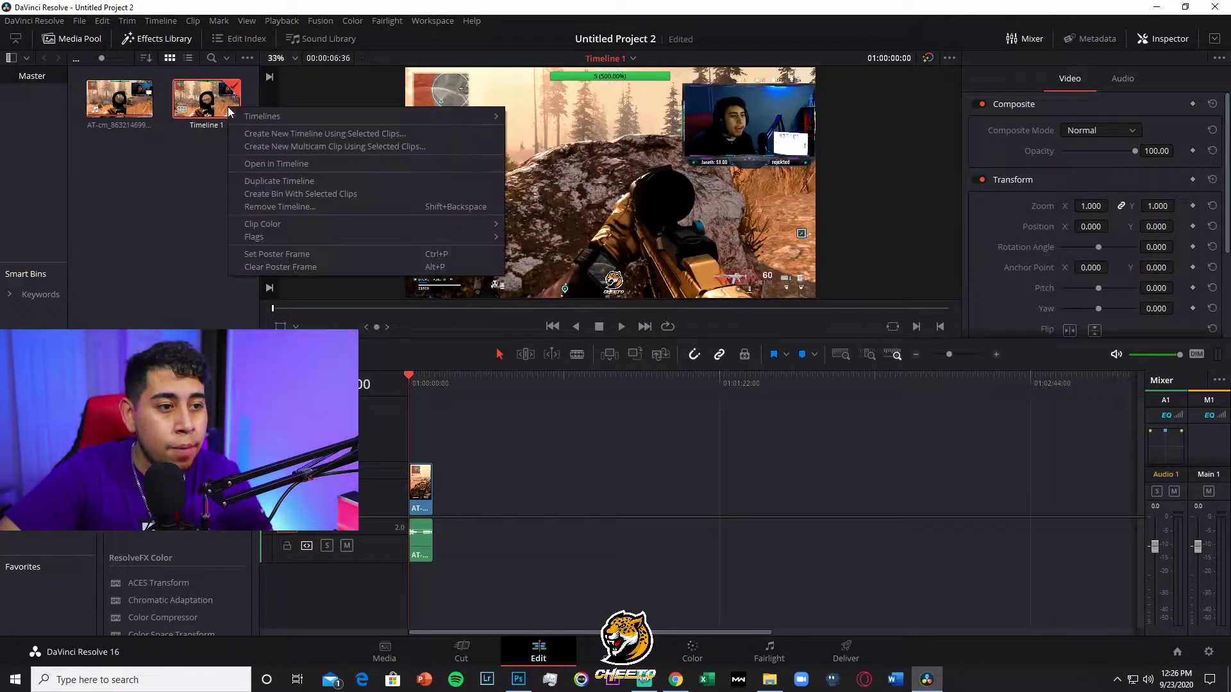
mouse_move(278, 118)
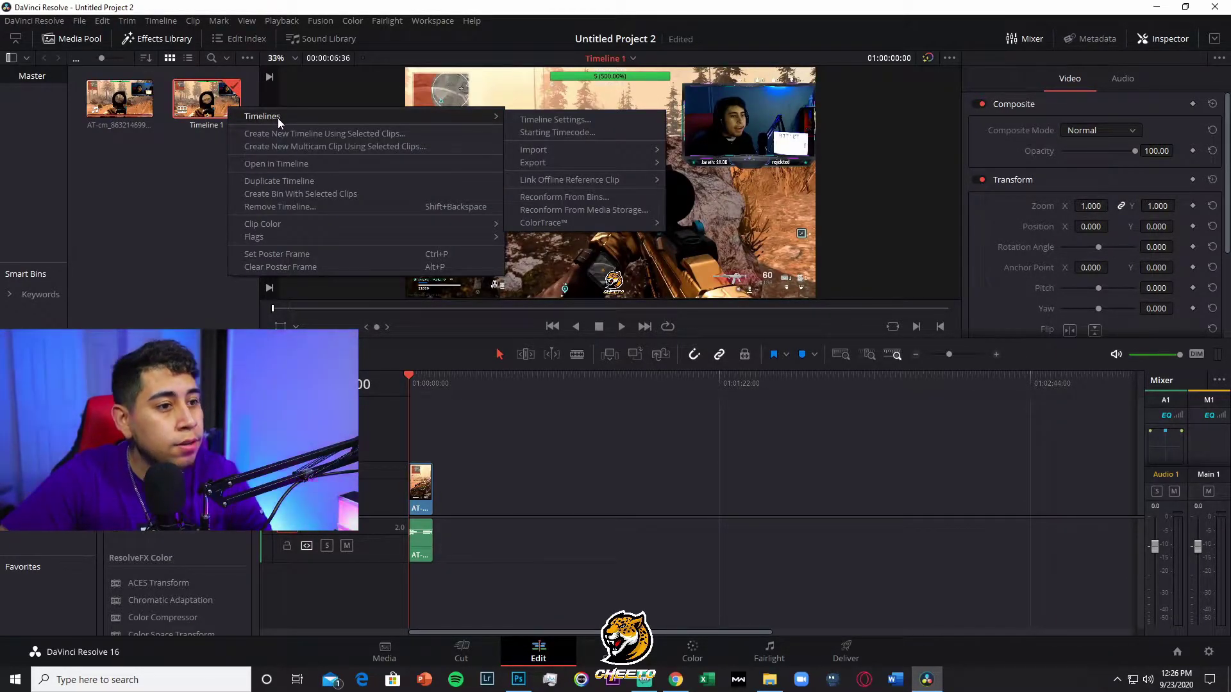
click(554, 120)
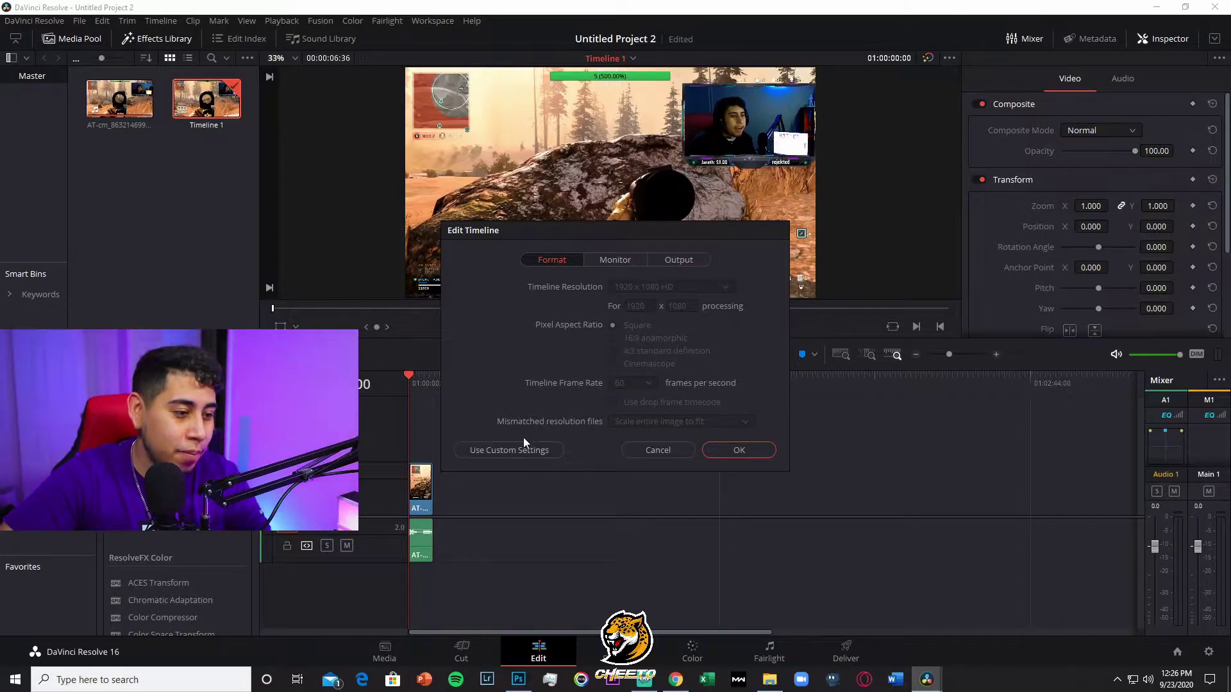
click(499, 451)
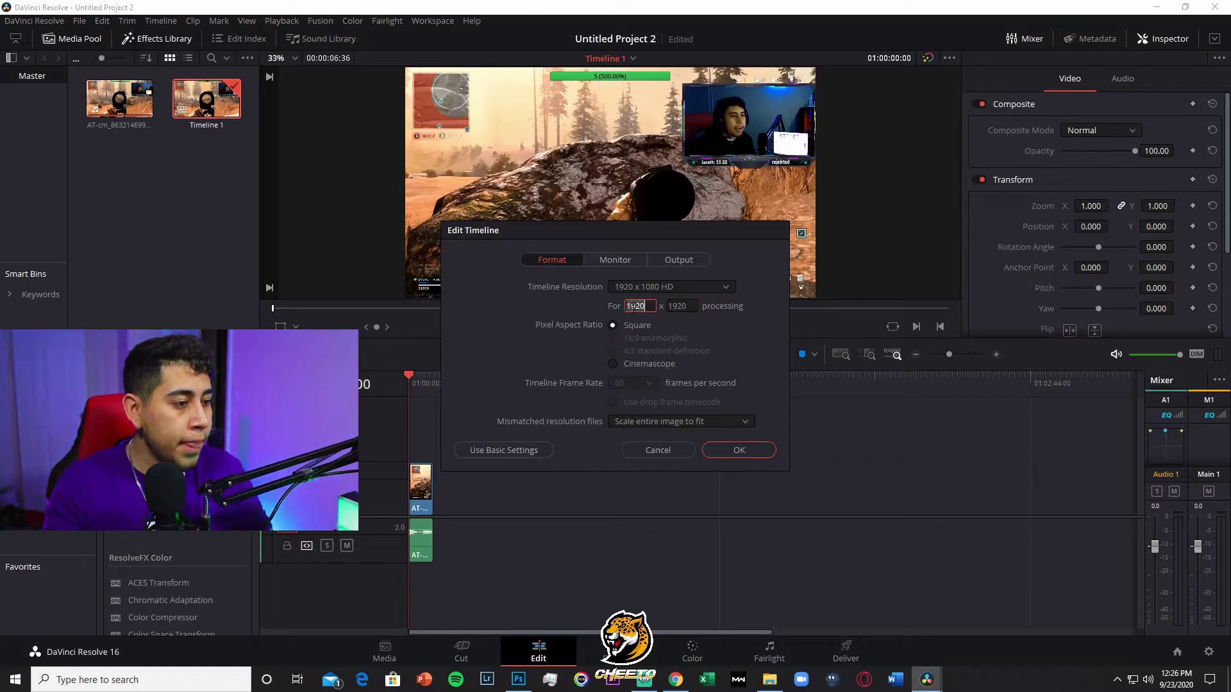
text(10)
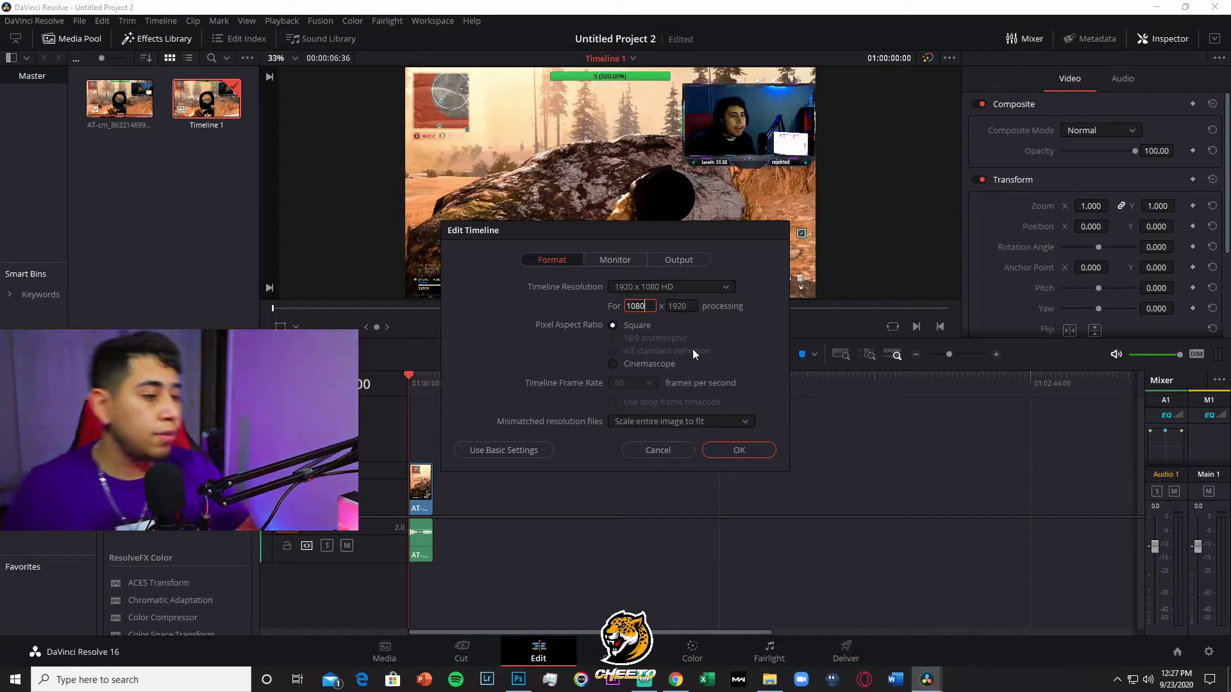
click(754, 452)
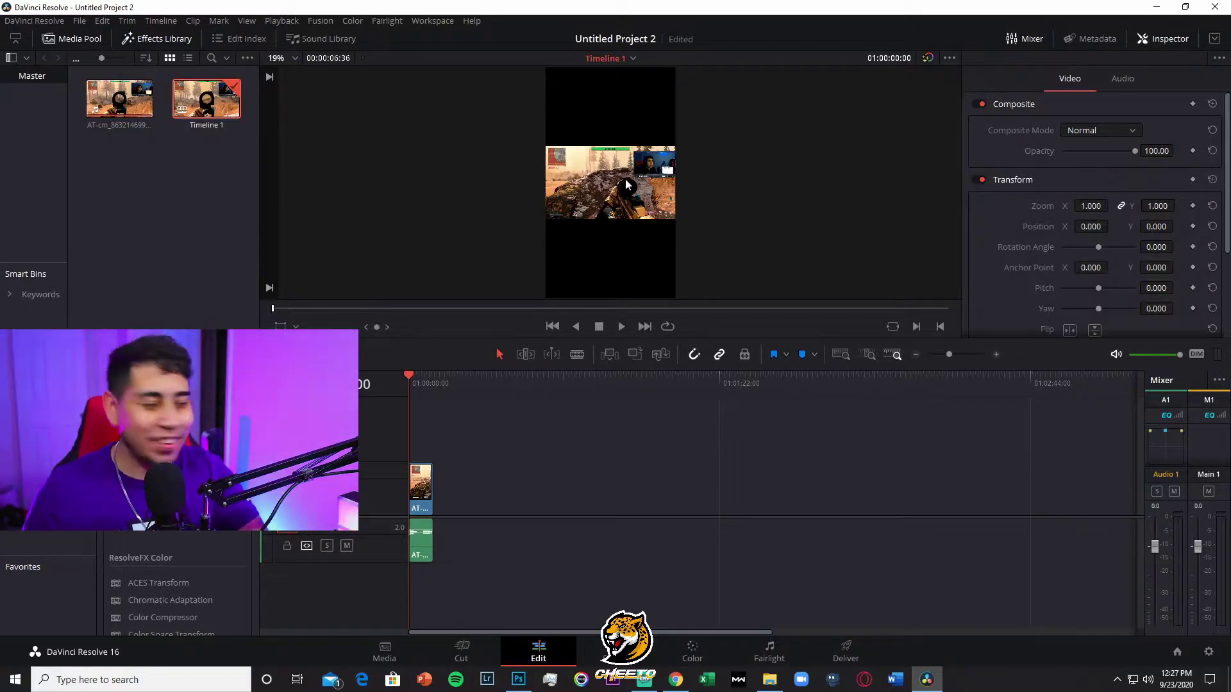
scroll(591, 200, down, 3)
scroll(591, 202, up, 4)
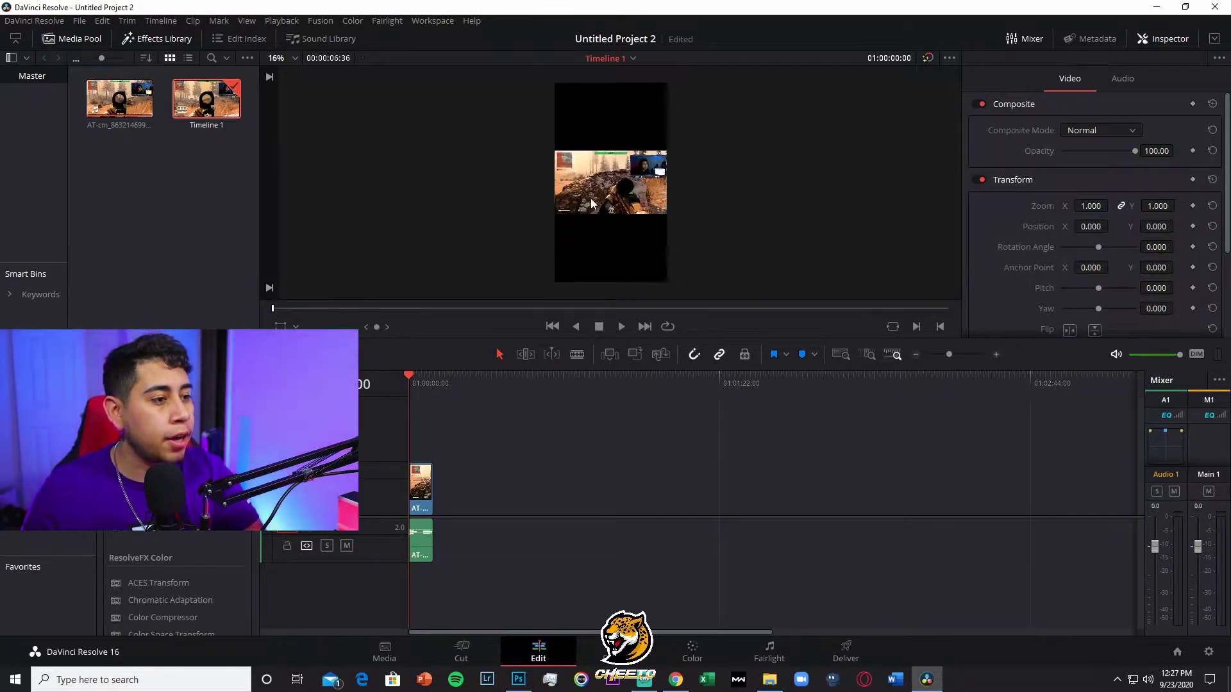
scroll(591, 199, down, 3)
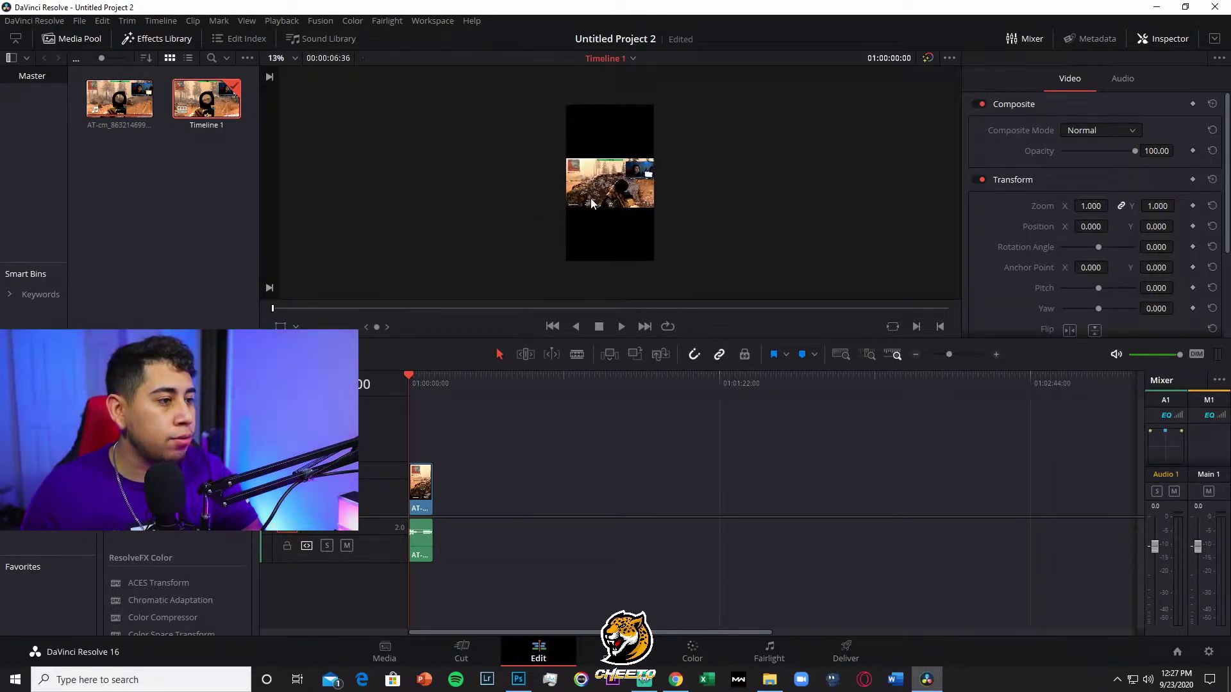
scroll(563, 204, up, 3)
scroll(562, 204, up, 2)
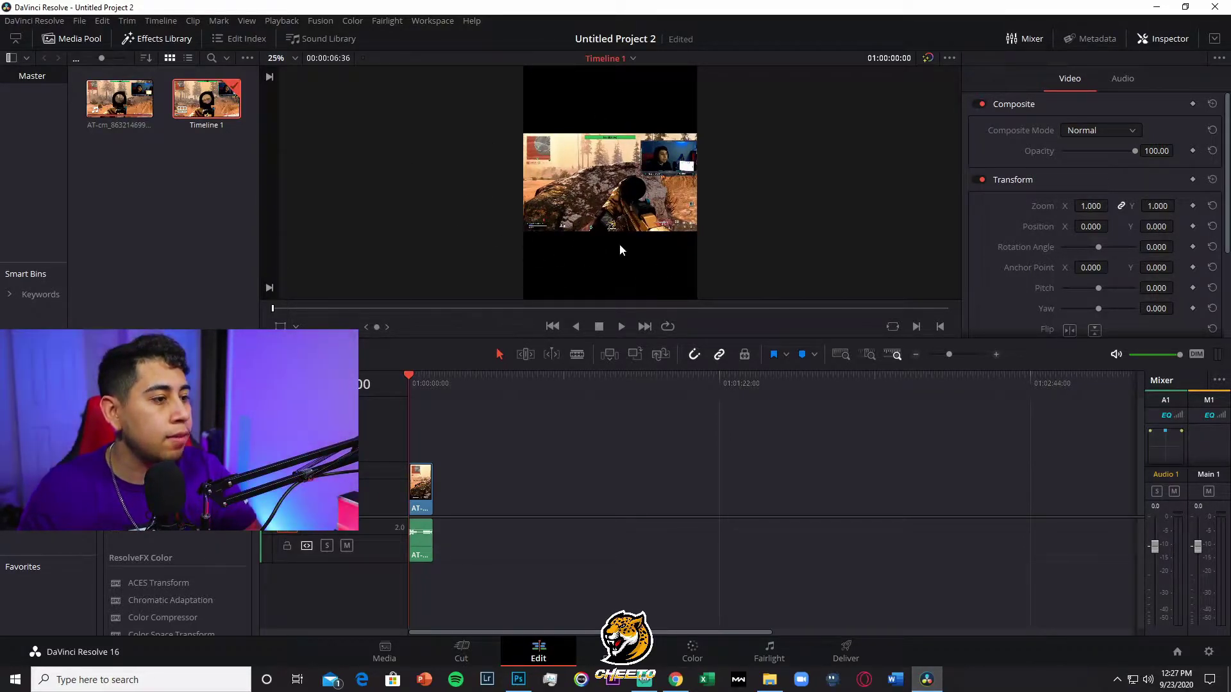
scroll(621, 180, down, 2)
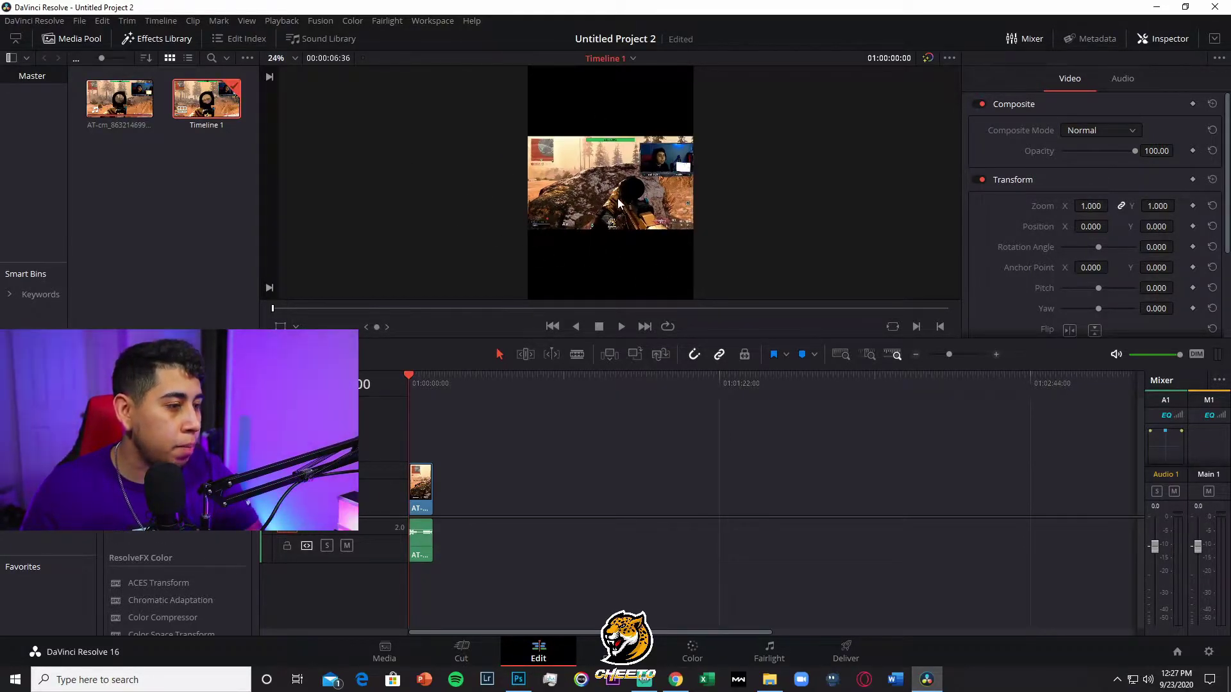
scroll(621, 172, down, 2)
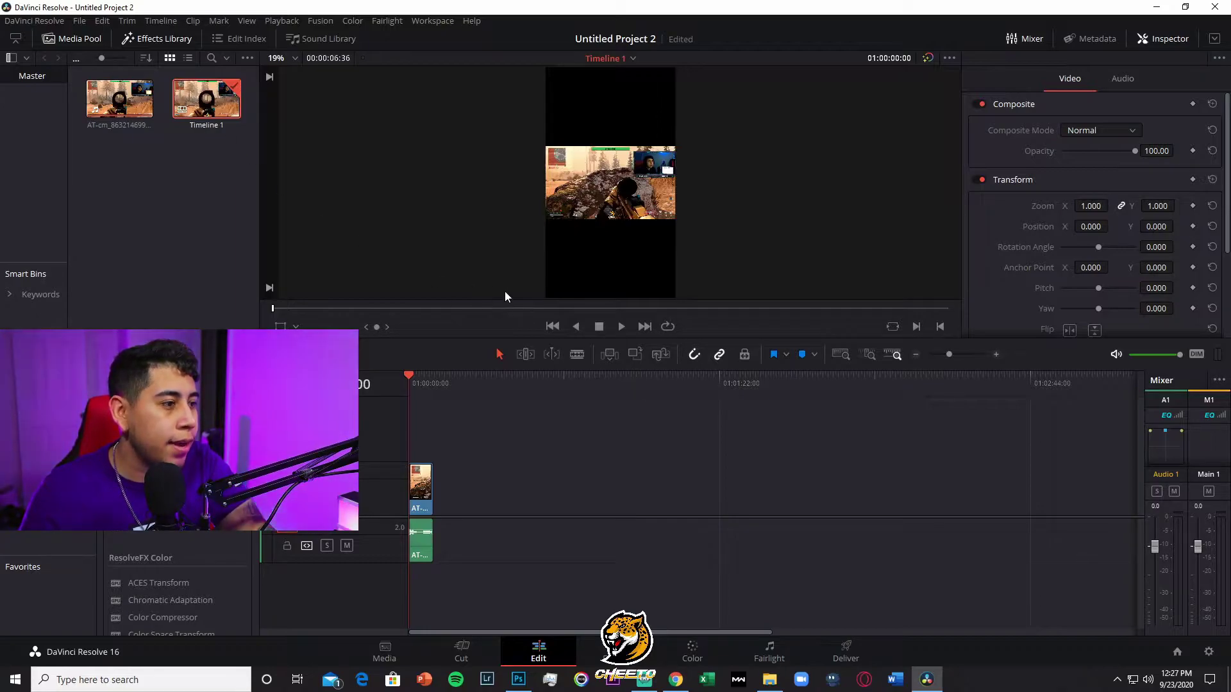
Unlink the gameplay clip's video from its audio on the timeline and select only the video part
right_click(424, 493)
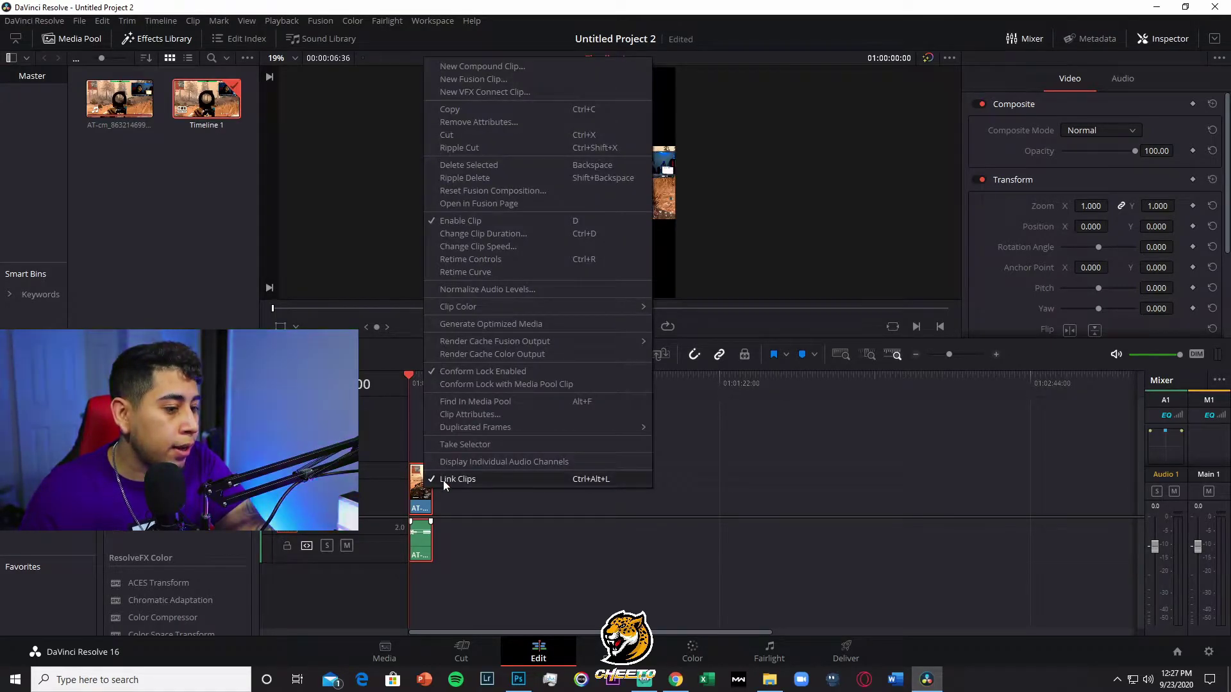
click(443, 479)
right_click(414, 495)
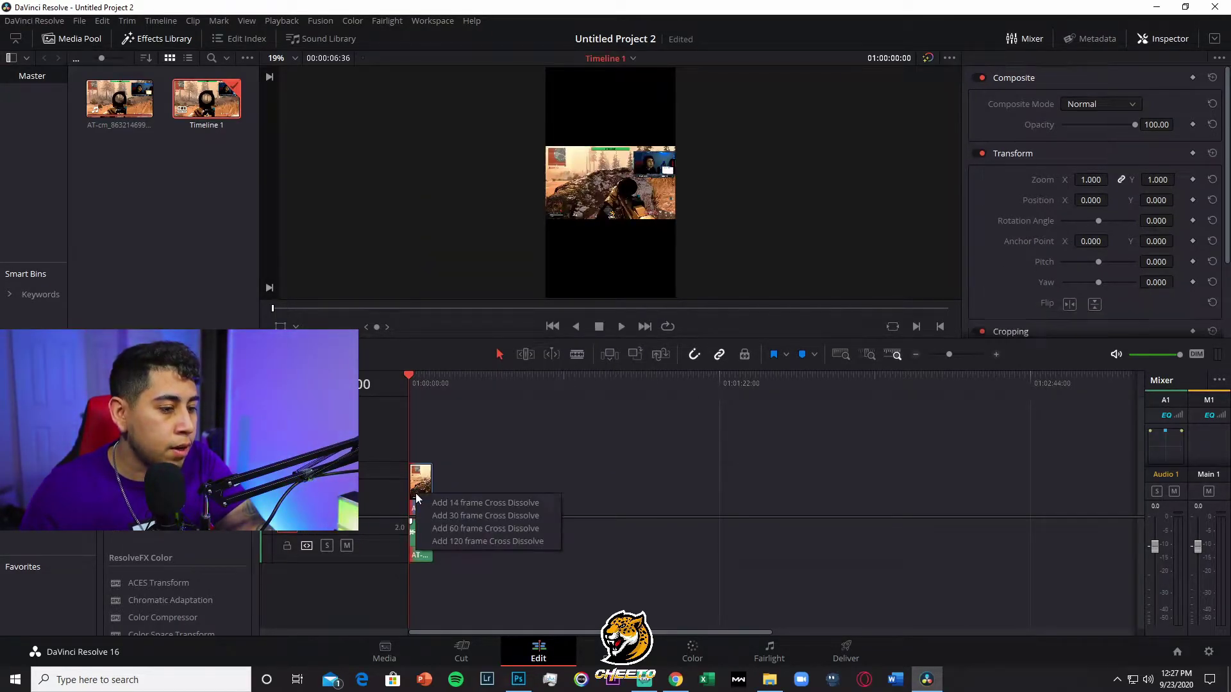
click(465, 460)
click(420, 544)
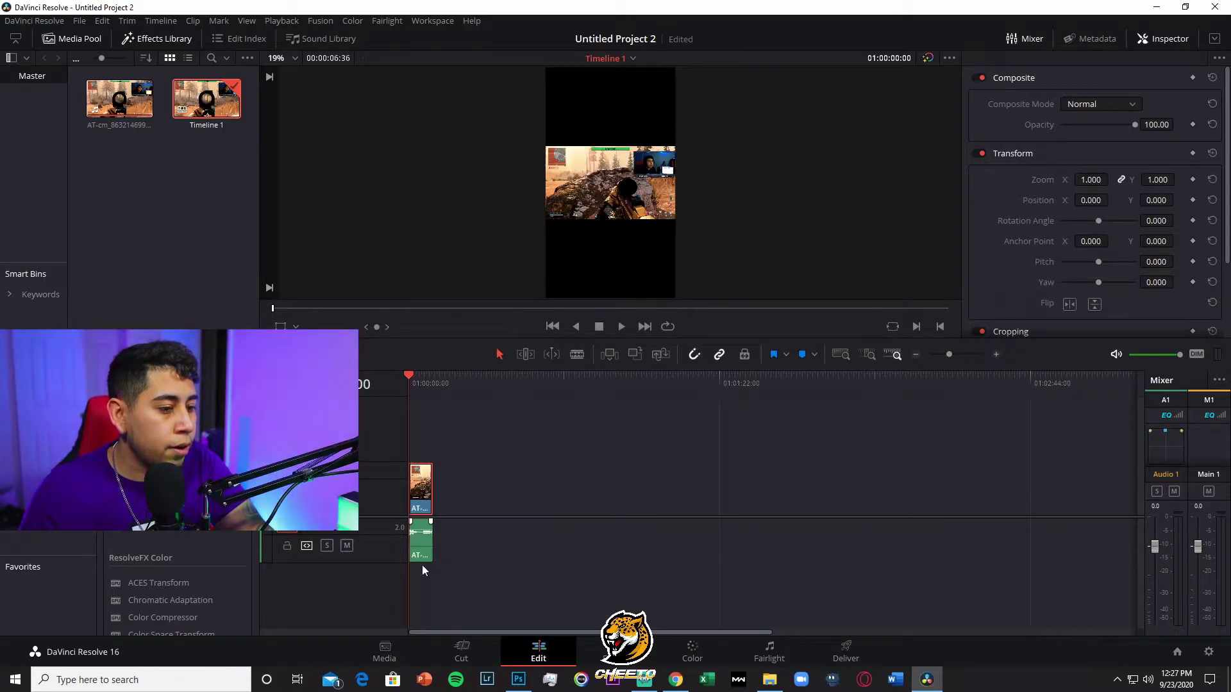
click(421, 540)
click(420, 502)
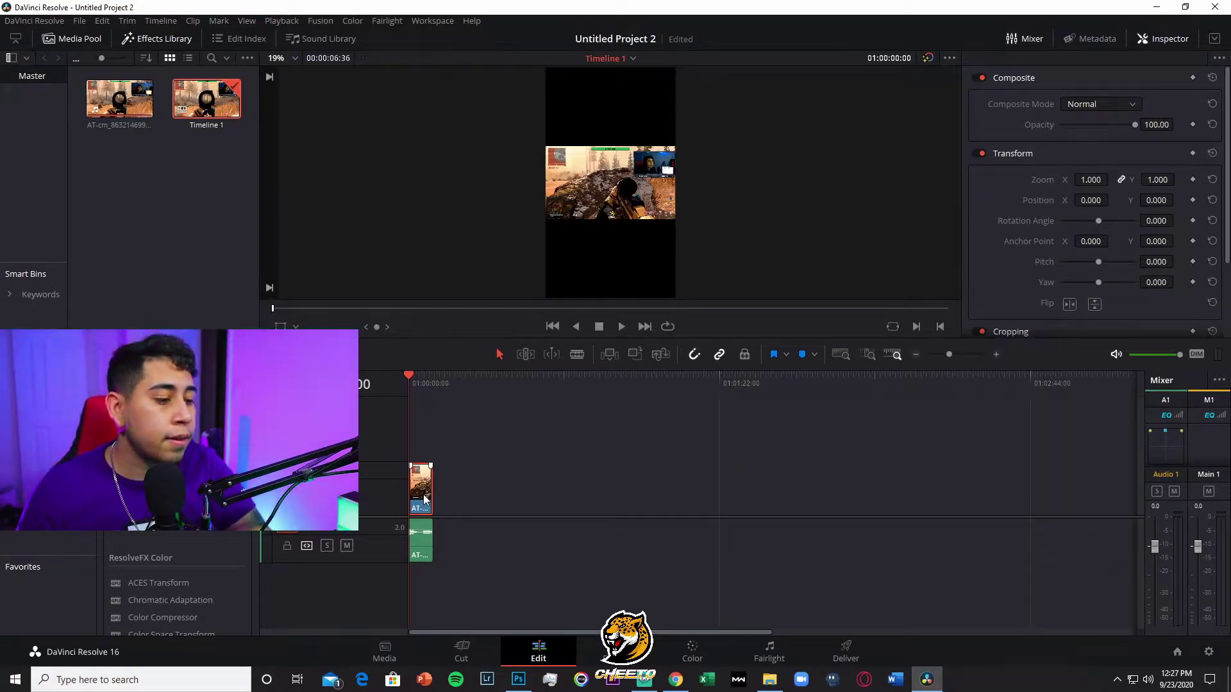
Set the video clip's transform zoom to 2.000 in both X and Y
click(1166, 40)
click(1170, 40)
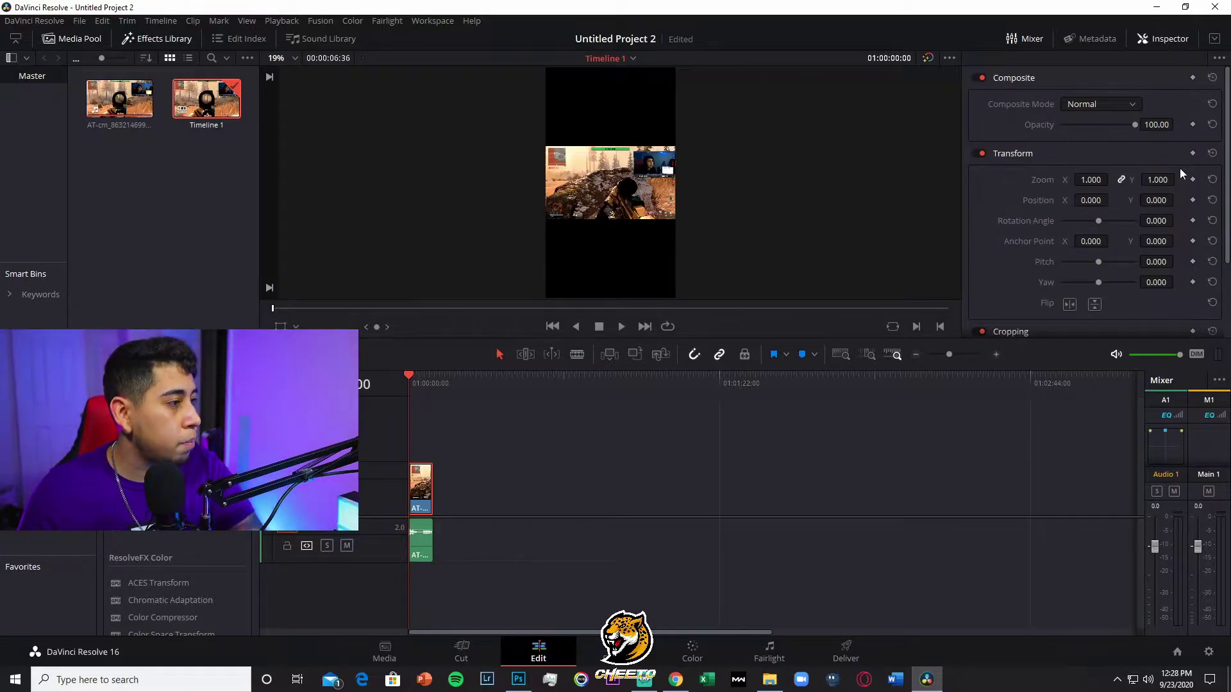
click(1091, 180)
text(2)
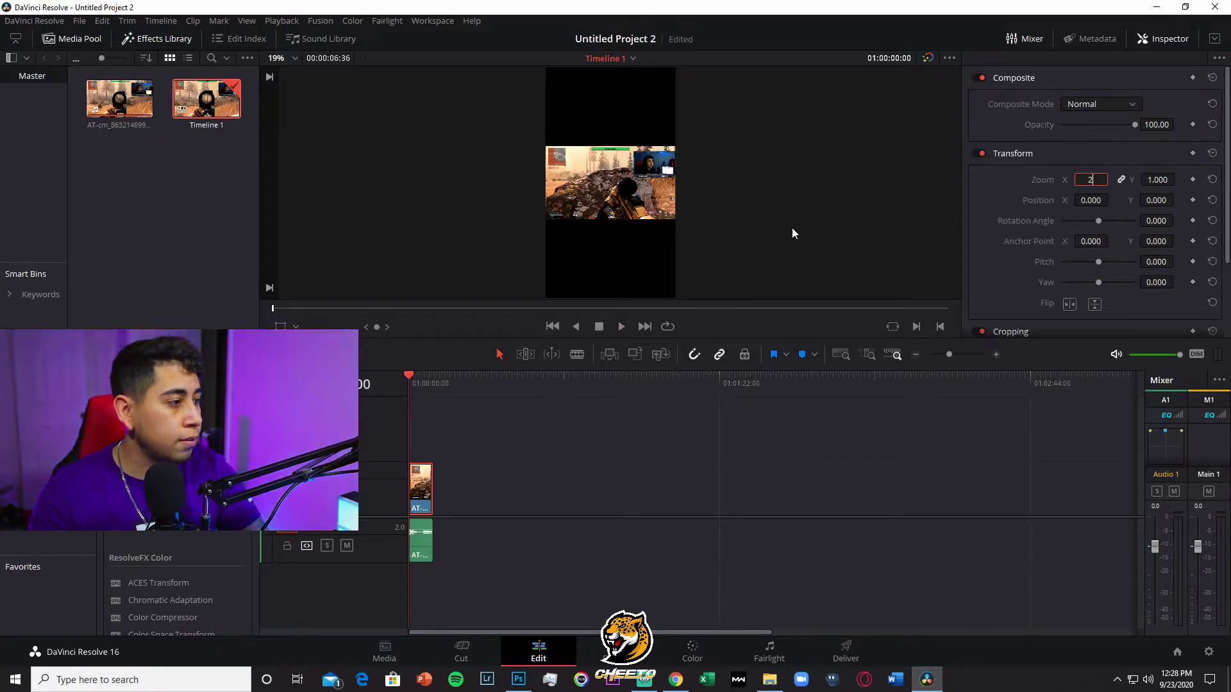
key(Return)
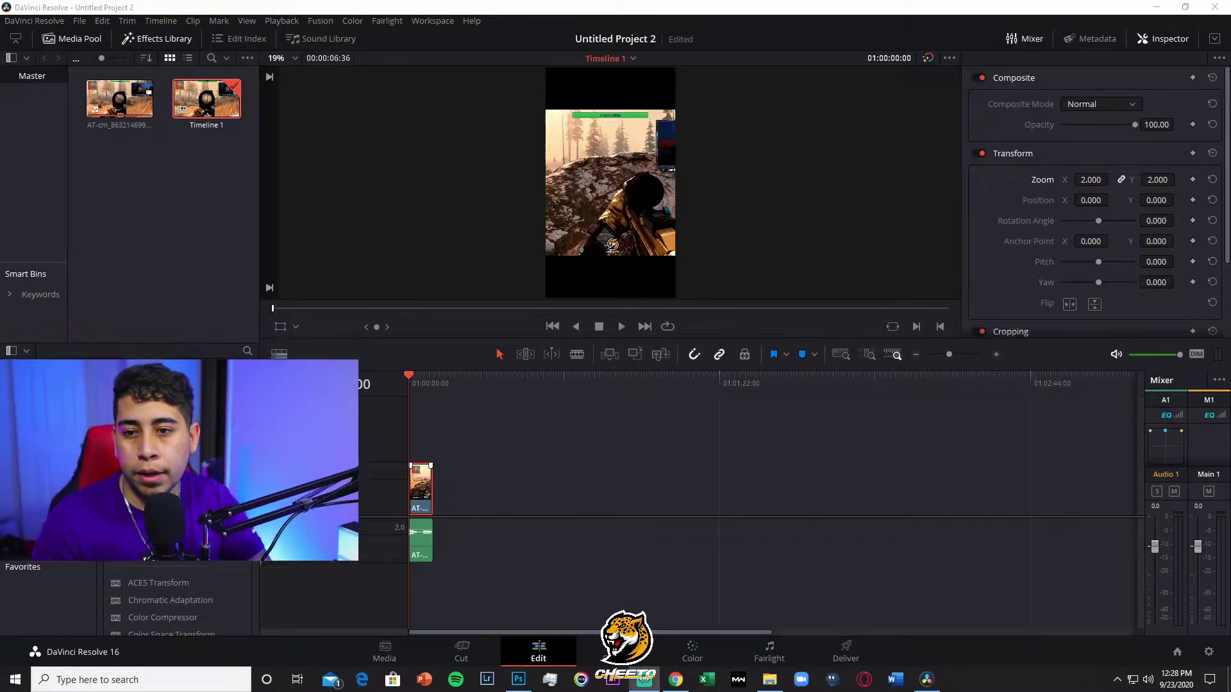
Turn on the viewer's on-screen transform controls for the gameplay clip
click(472, 426)
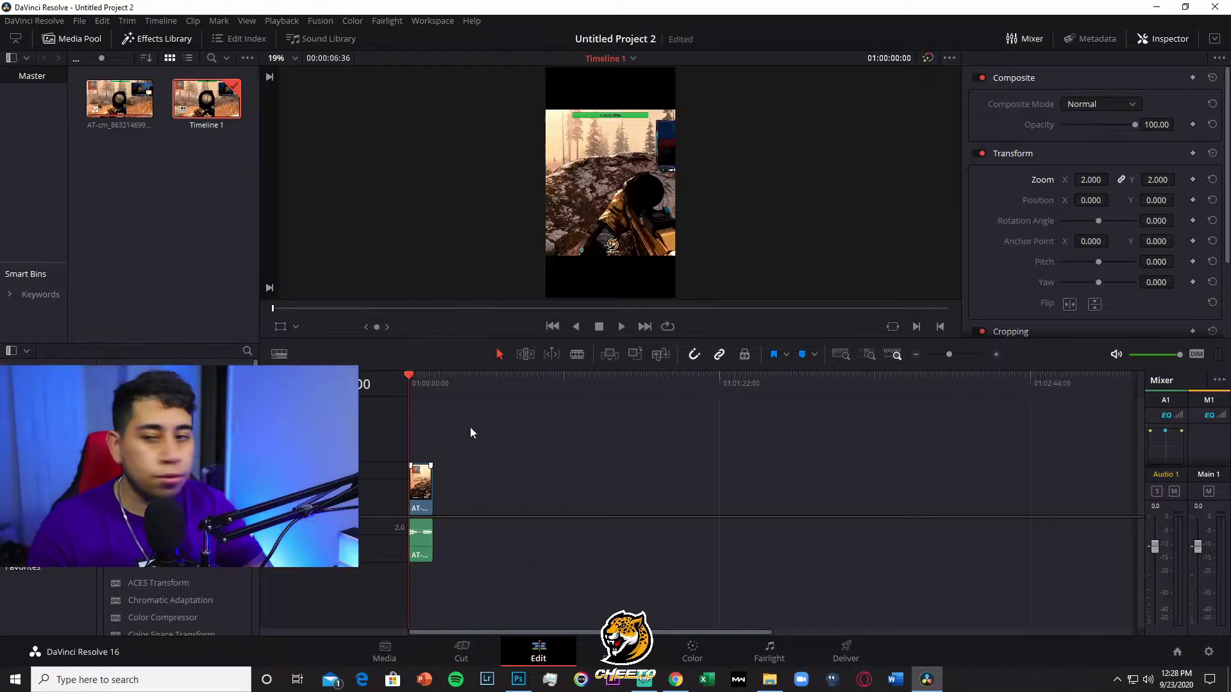
click(280, 327)
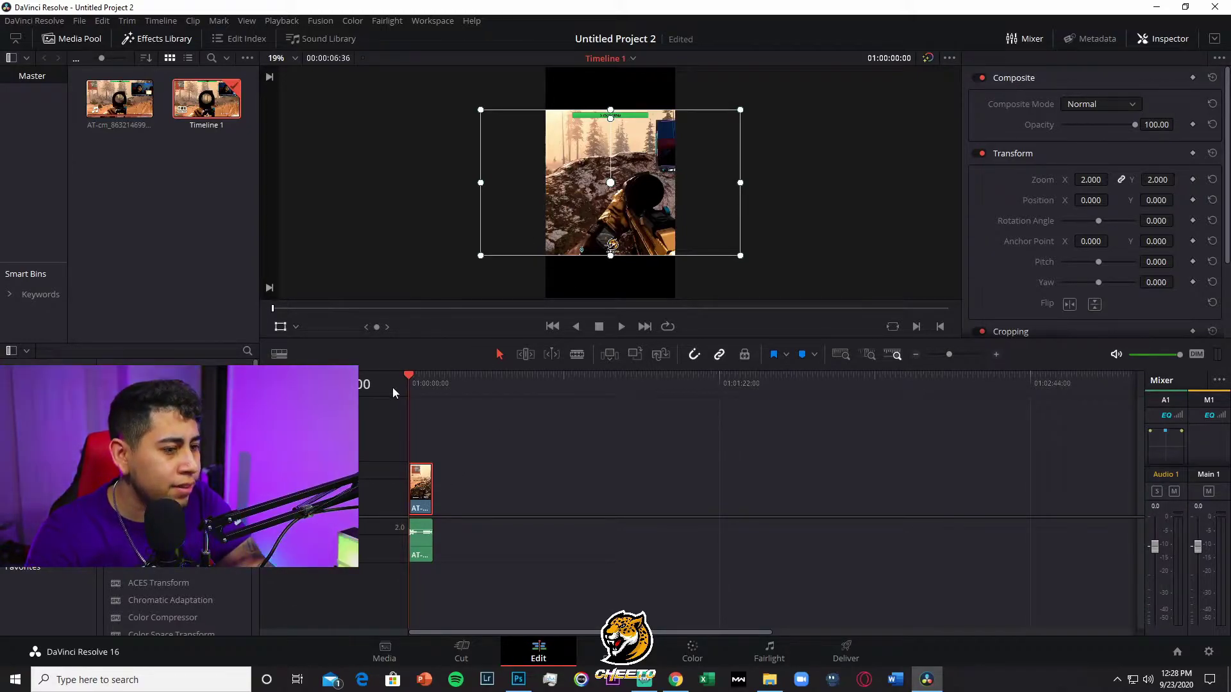
Try resizing the gameplay clip by its corner handles in the viewer and set its zoom back to 2.000
mouse_move(481, 255)
mouse_down()
mouse_move(448, 275)
mouse_move(487, 253)
mouse_move(460, 286)
mouse_move(470, 259)
mouse_up()
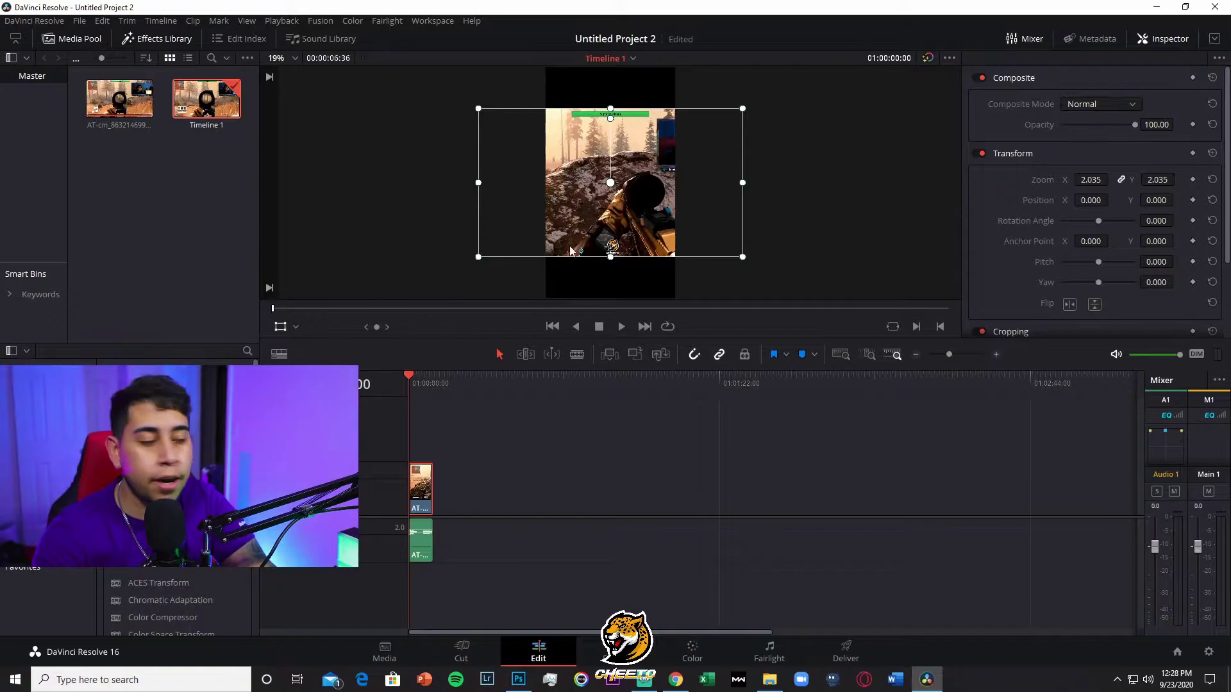
mouse_move(479, 258)
mouse_down()
mouse_move(450, 292)
mouse_move(481, 271)
mouse_up()
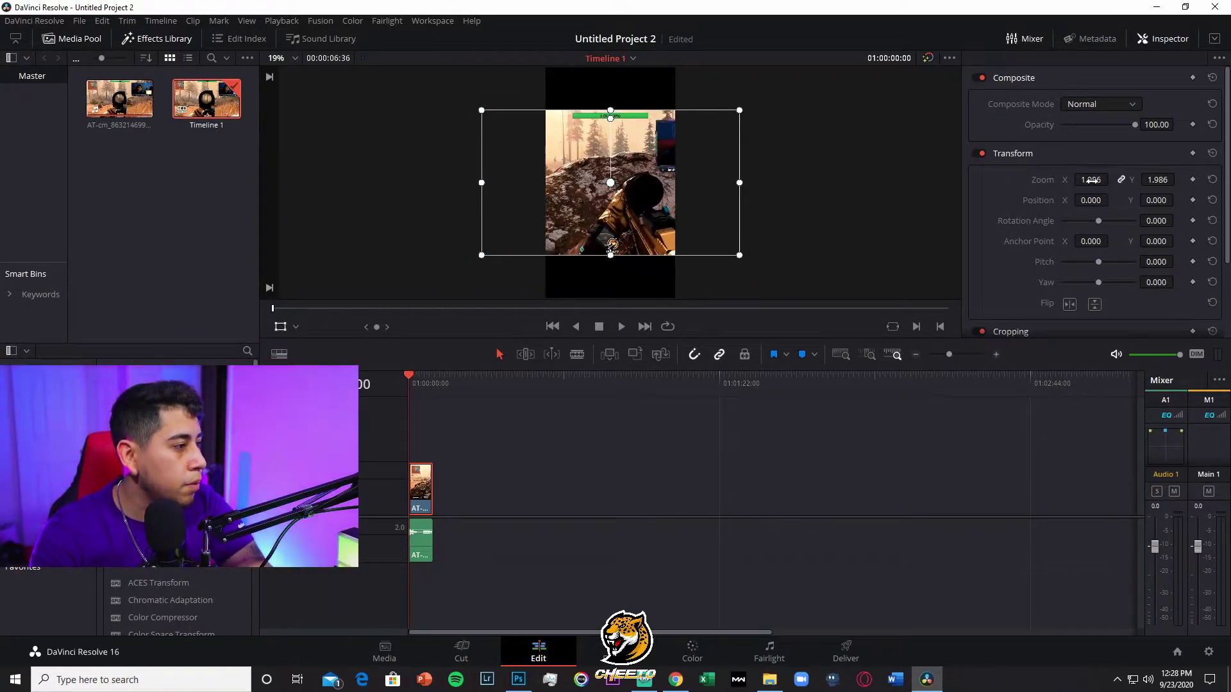
text(2)
key(Return)
Move the gameplay clip to the lower part of the vertical frame, at about X 165 and Y -362
drag(639, 225, 641, 266)
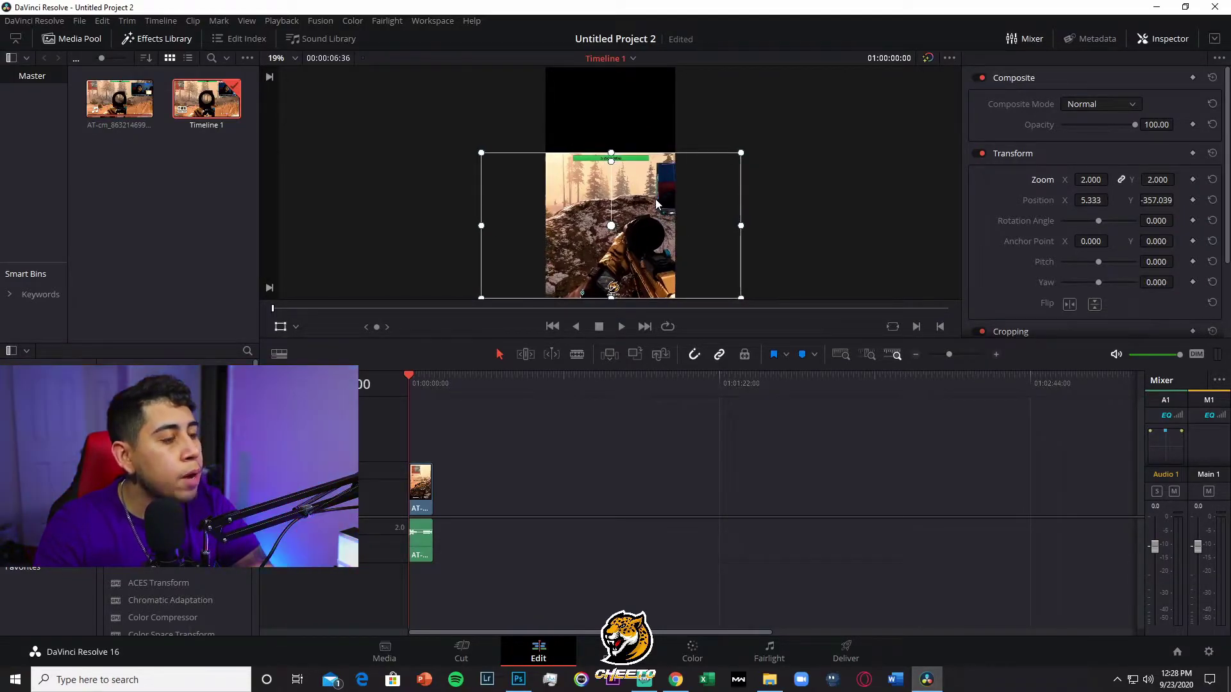
drag(630, 249, 650, 253)
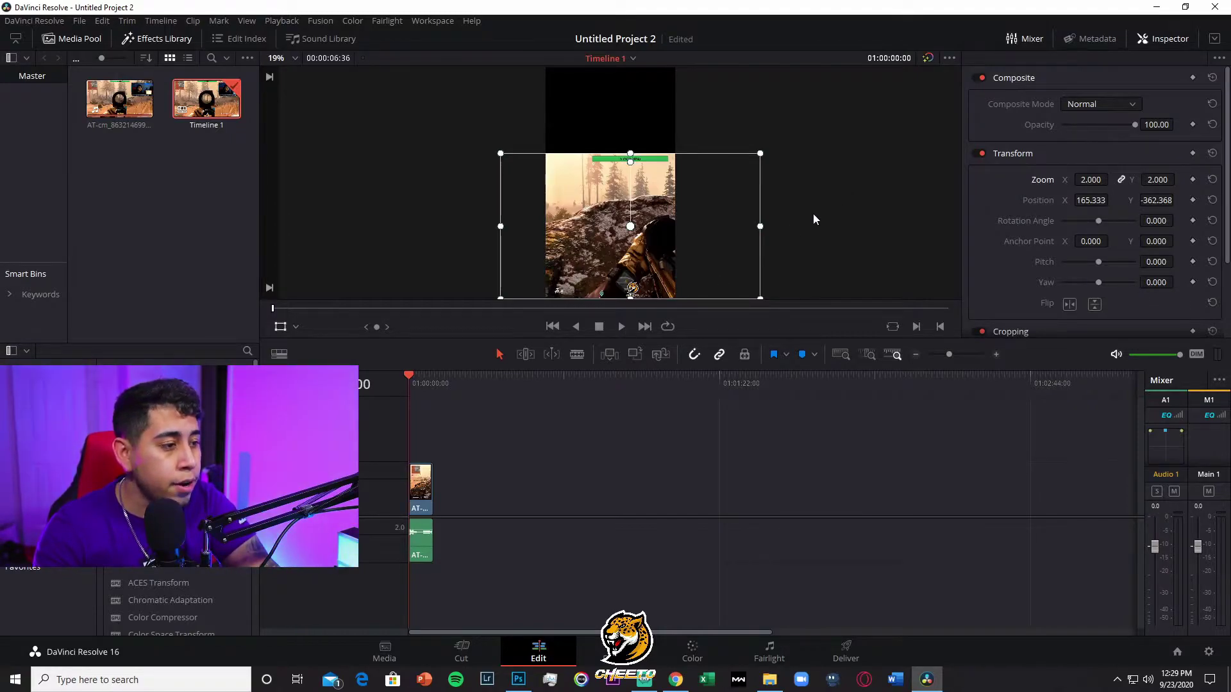
Hide the viewer's on-screen transform controls and play back the start of the timeline to check the gameplay framing
click(280, 327)
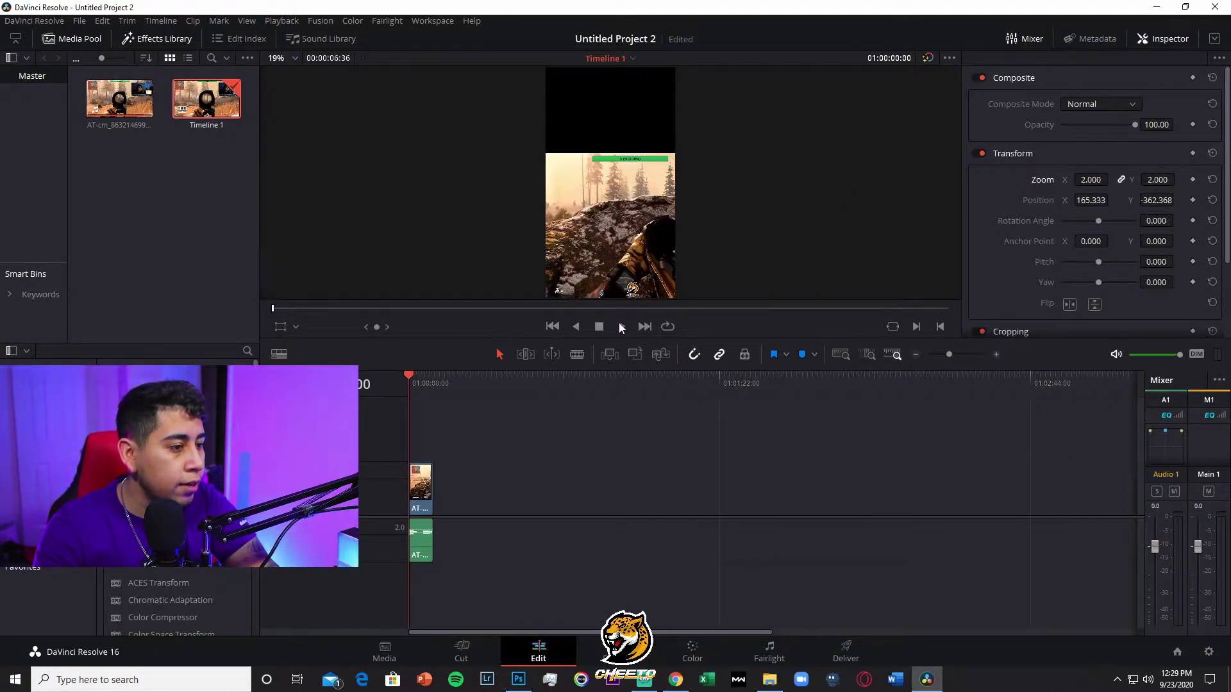
click(621, 326)
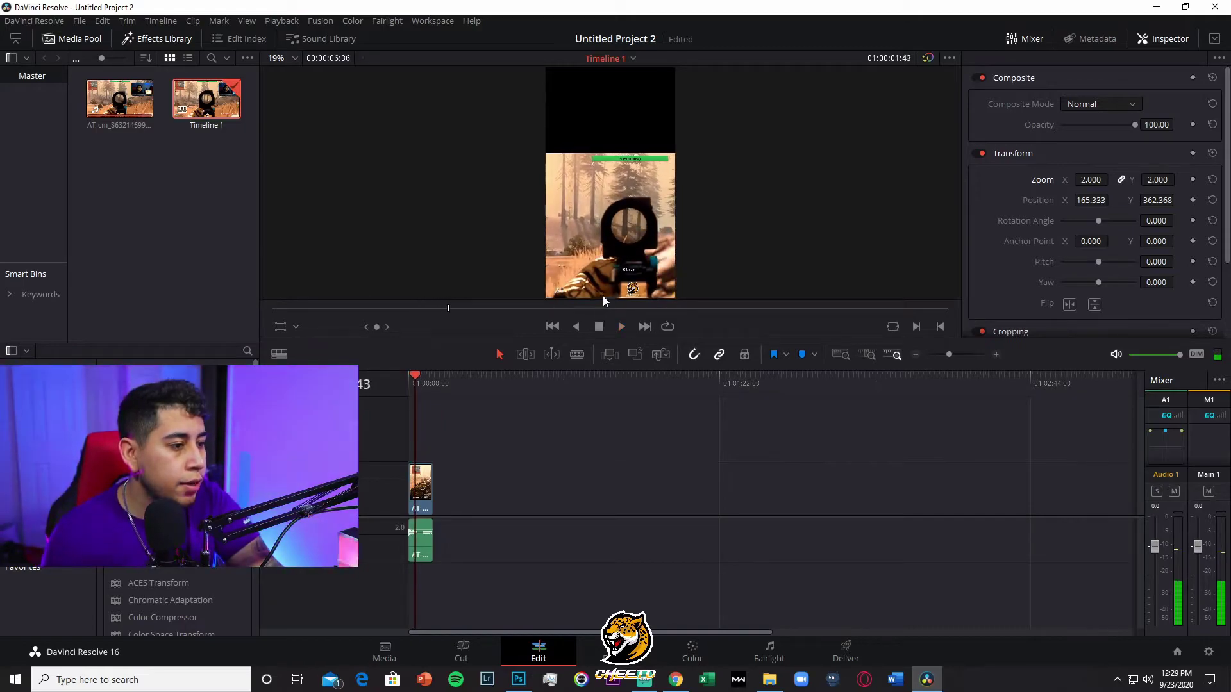
key(space)
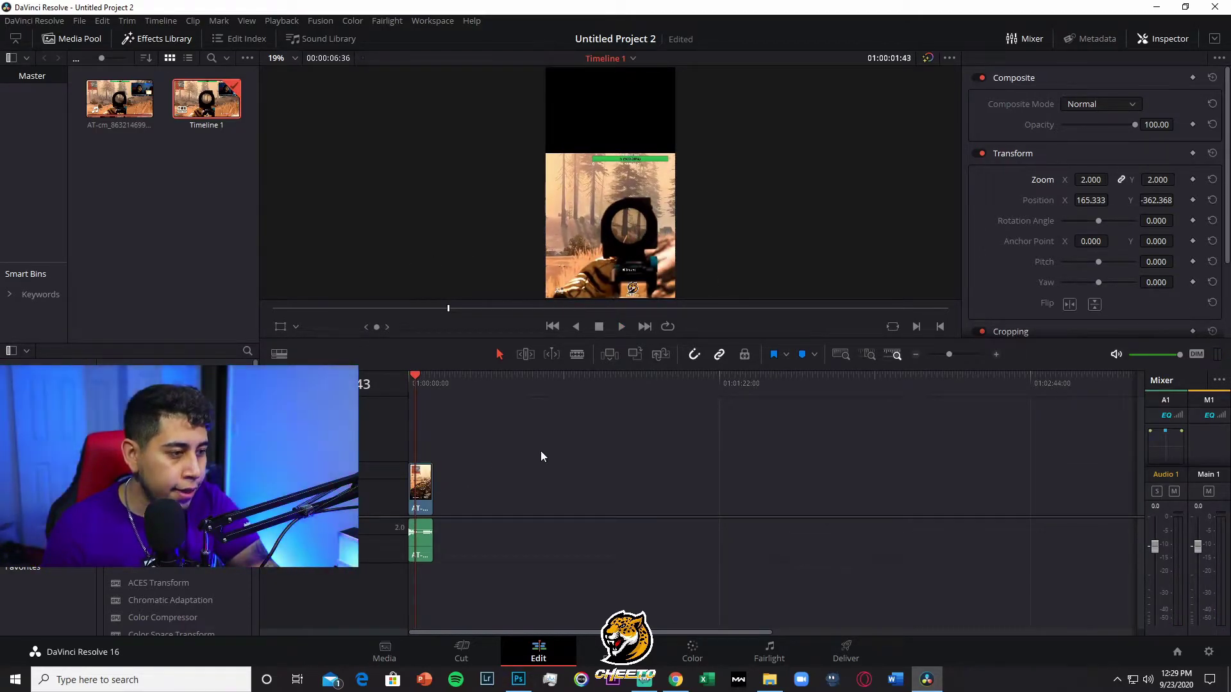
Try enlarging the gameplay clip to a zoom of about 3.413 and centring it at about X 3 and Y 52 to fill the frame
click(425, 484)
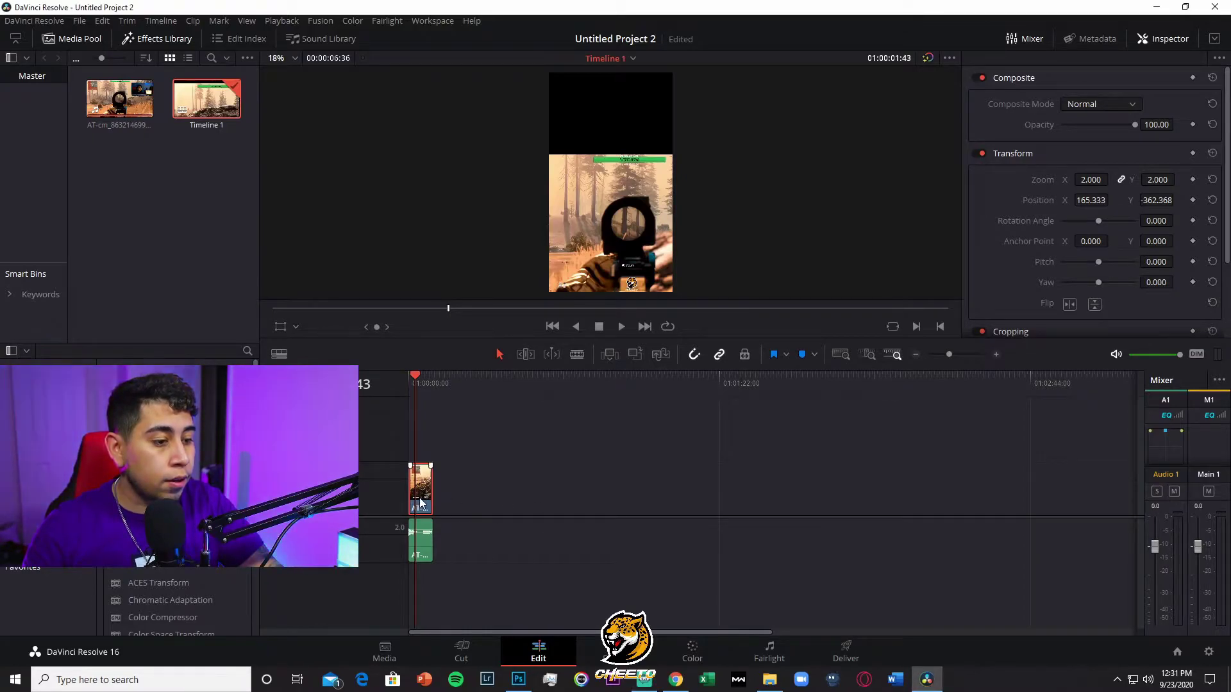
click(281, 328)
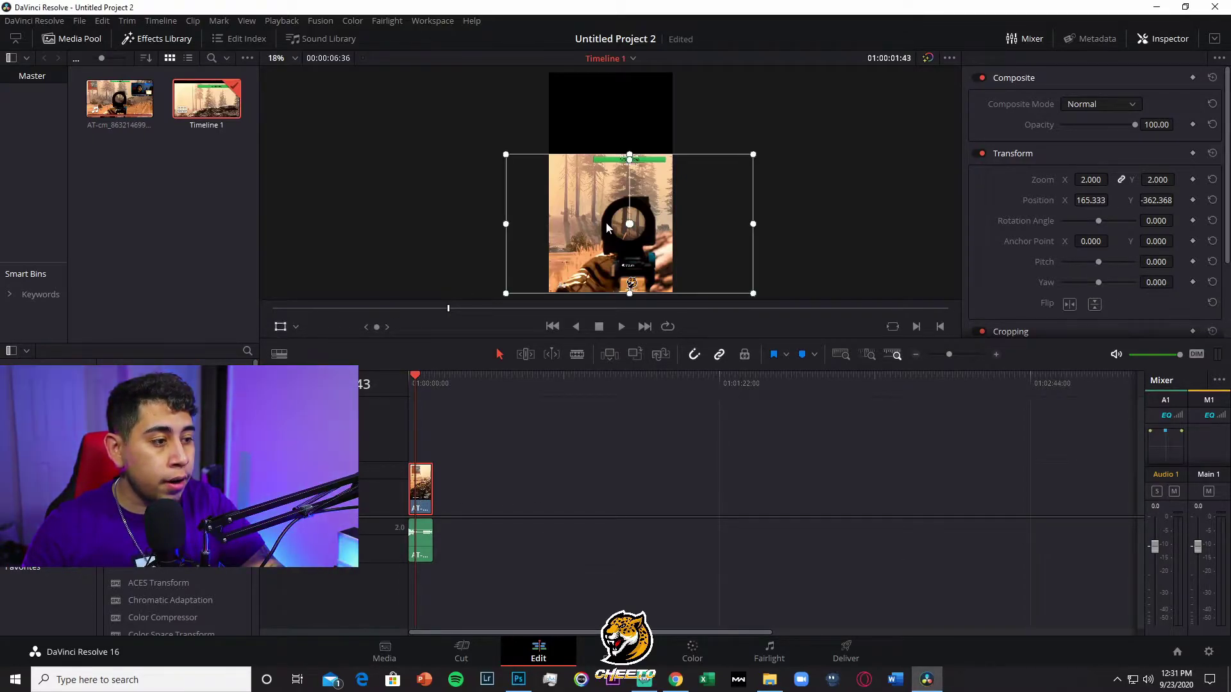
drag(752, 154, 840, 96)
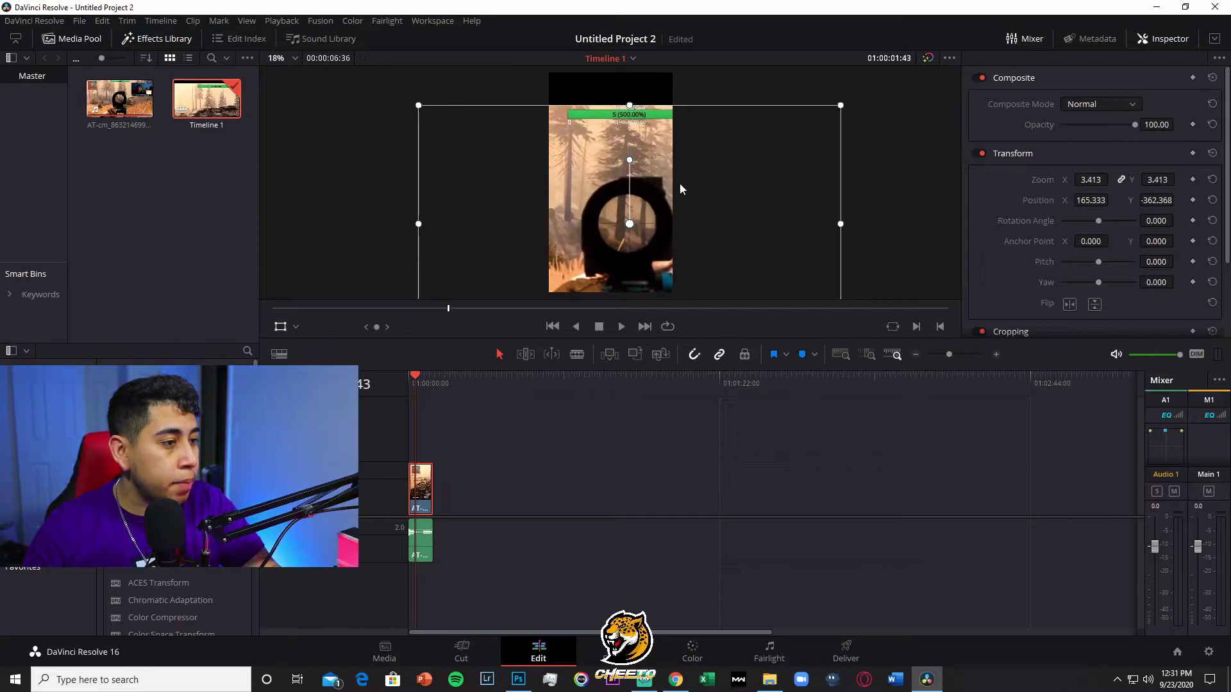
drag(618, 177, 601, 166)
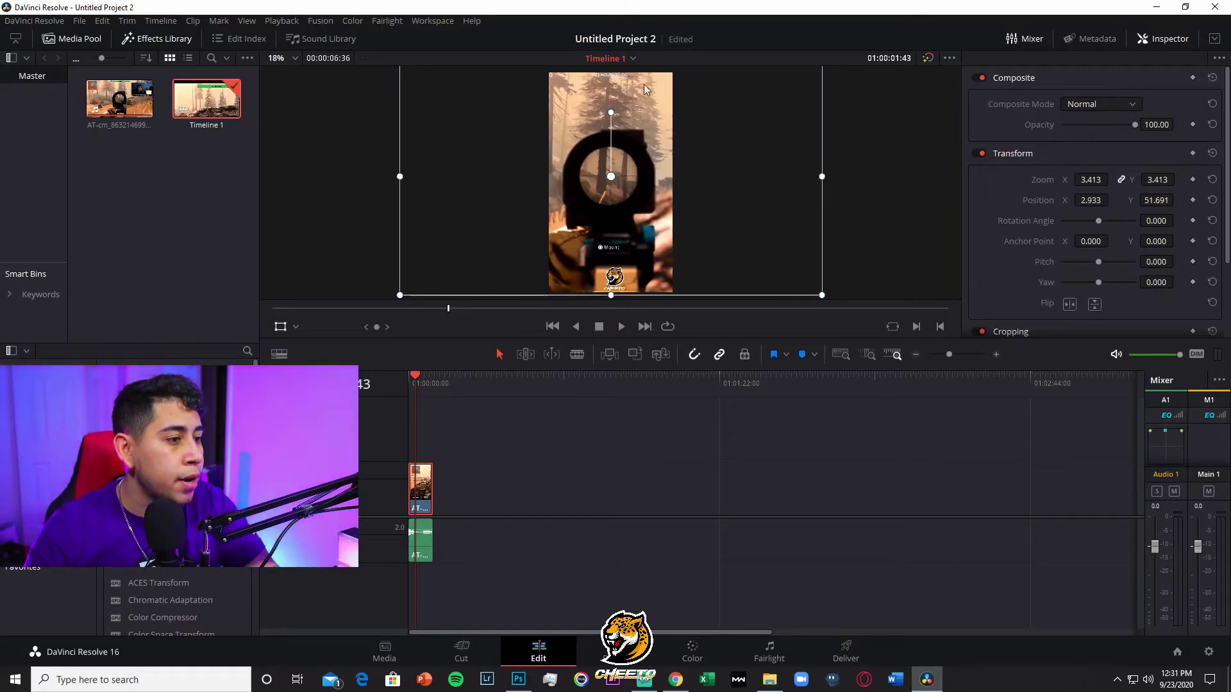
scroll(643, 198, down, 1)
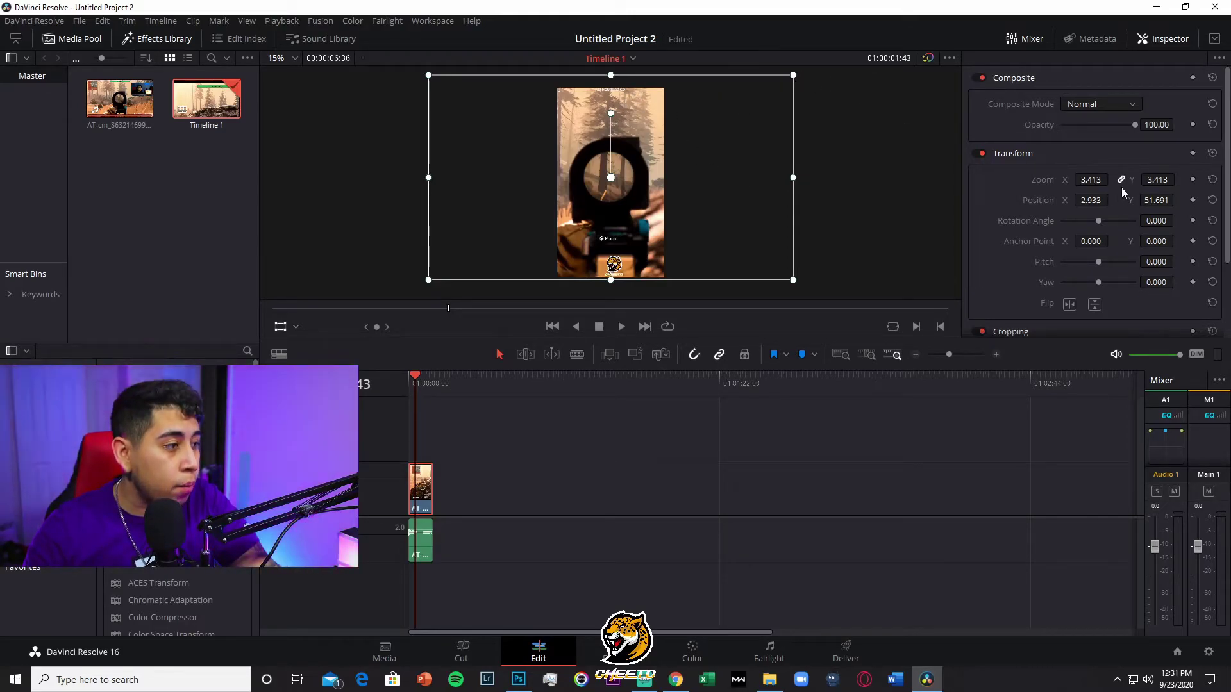
Set the gameplay clip's zoom to 2.000 and move it to the frame's lower part, at about X 184 and Y -382
text(2)
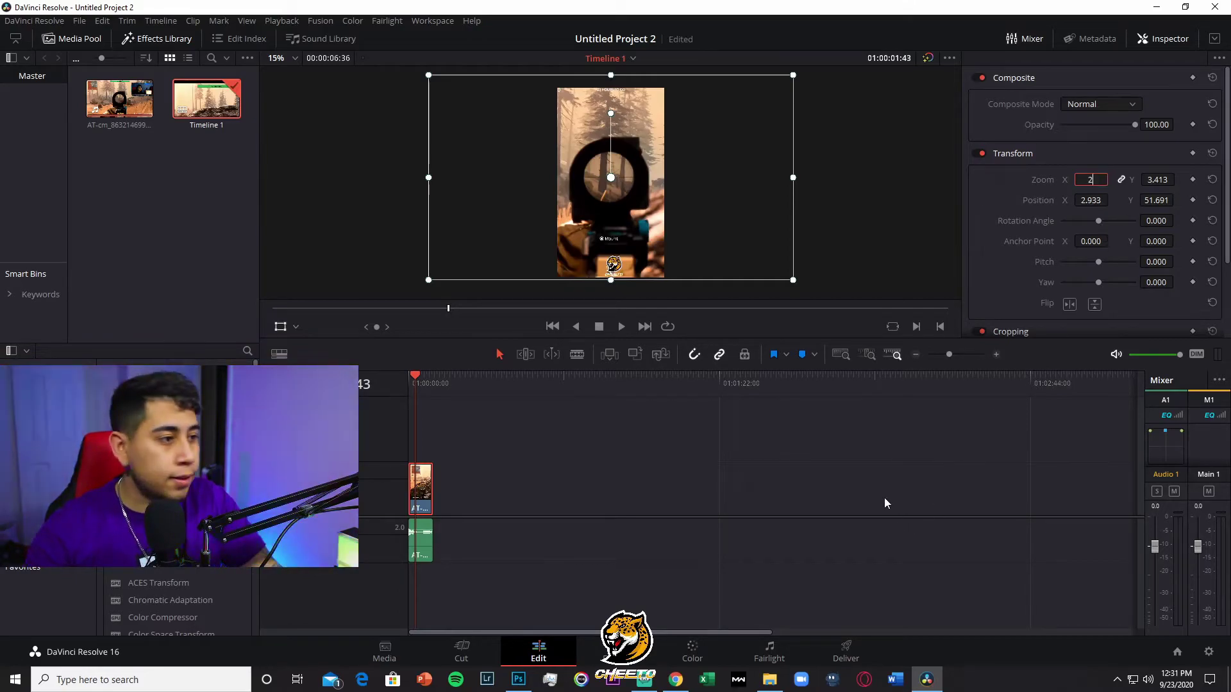
key(Return)
drag(627, 209, 668, 221)
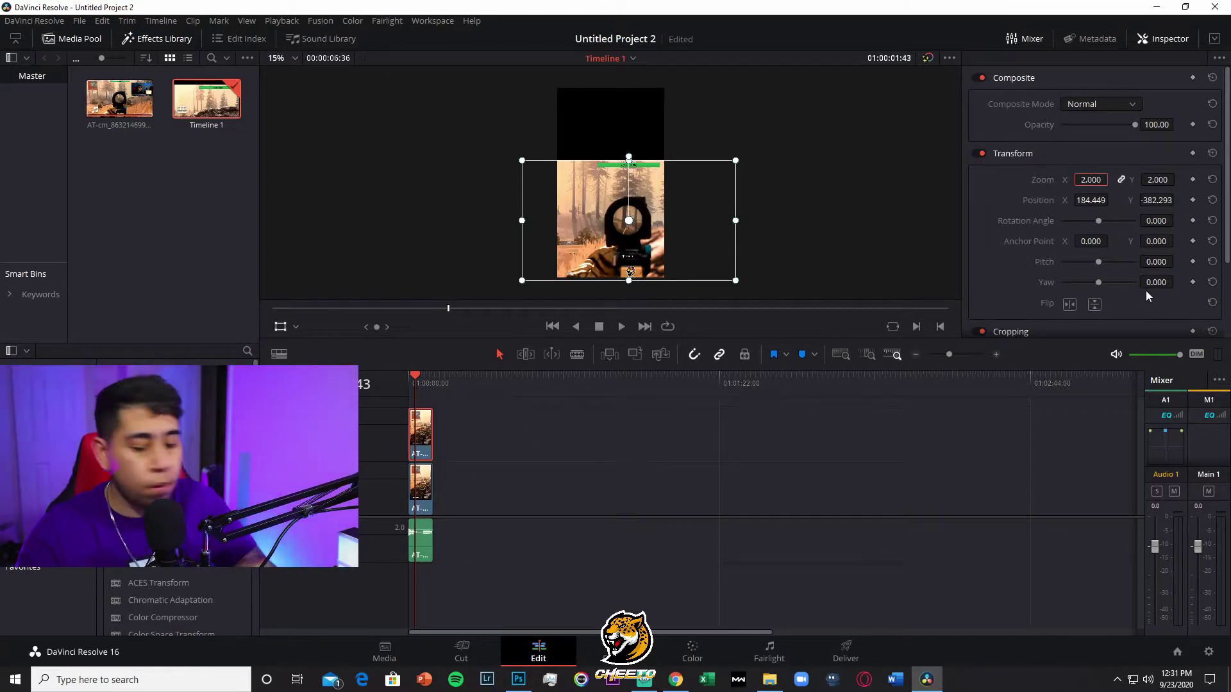
Set the zoom of the duplicate clip on the upper track to 5.500 and bring its webcam area into the frame's upper part, at about X -1851 and Y -117
text(5.5)
key(Return)
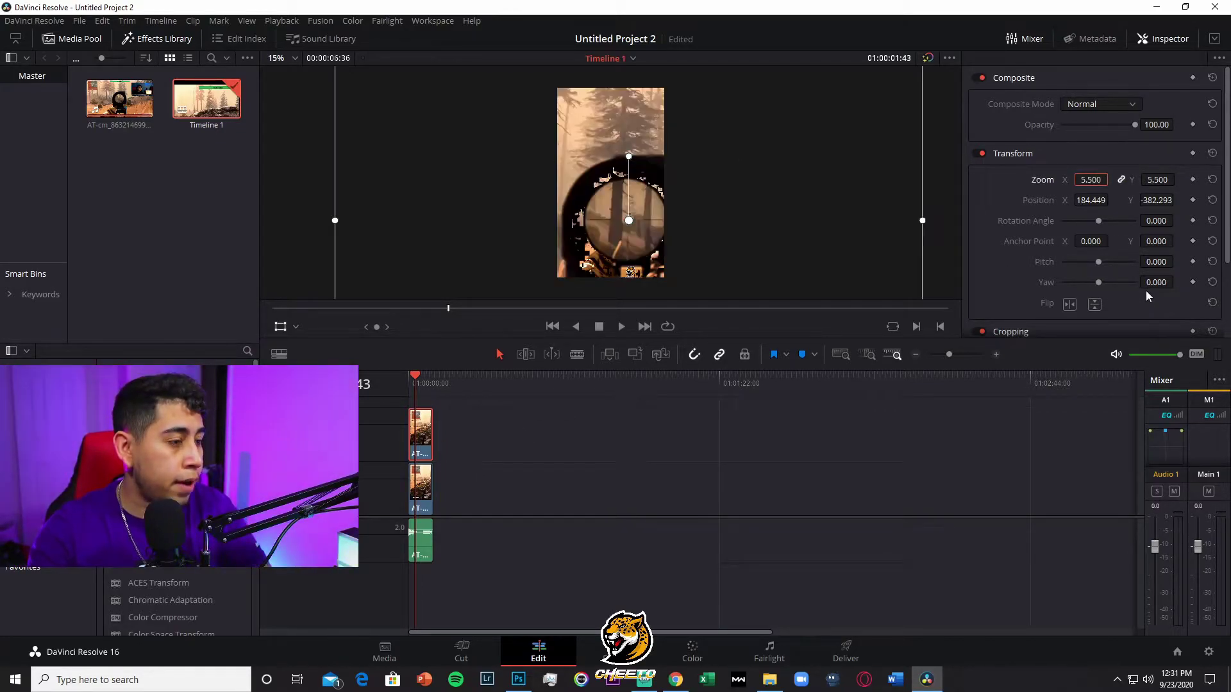
drag(624, 173, 429, 104)
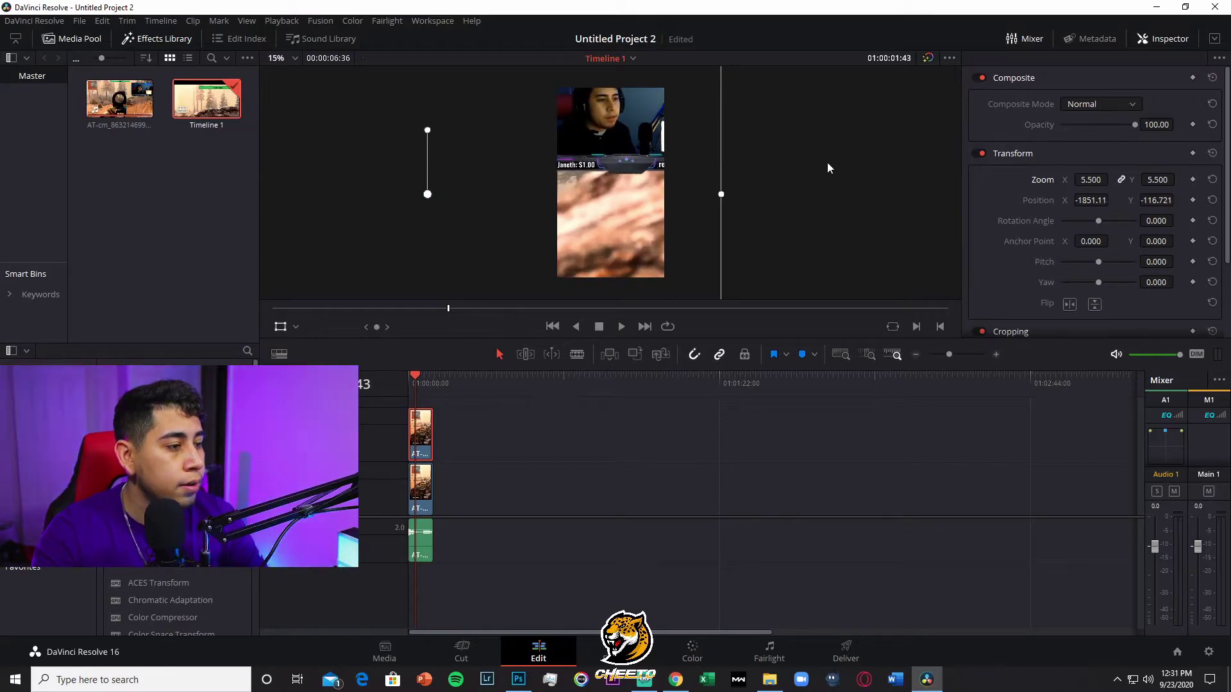
Scale the webcam copy in the viewer to a zoom of about 4.827 and reposition it at about X -1717 and Y -190
scroll(802, 163, down, 1)
scroll(731, 203, down, 1)
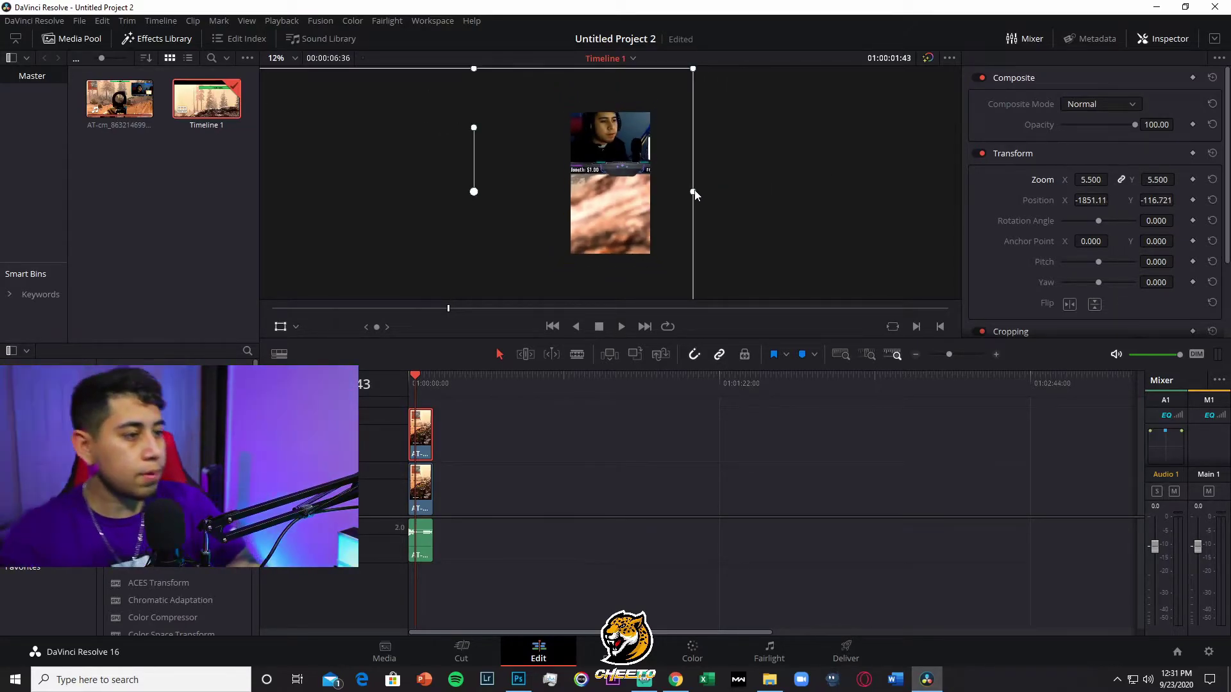
scroll(614, 160, down, 1)
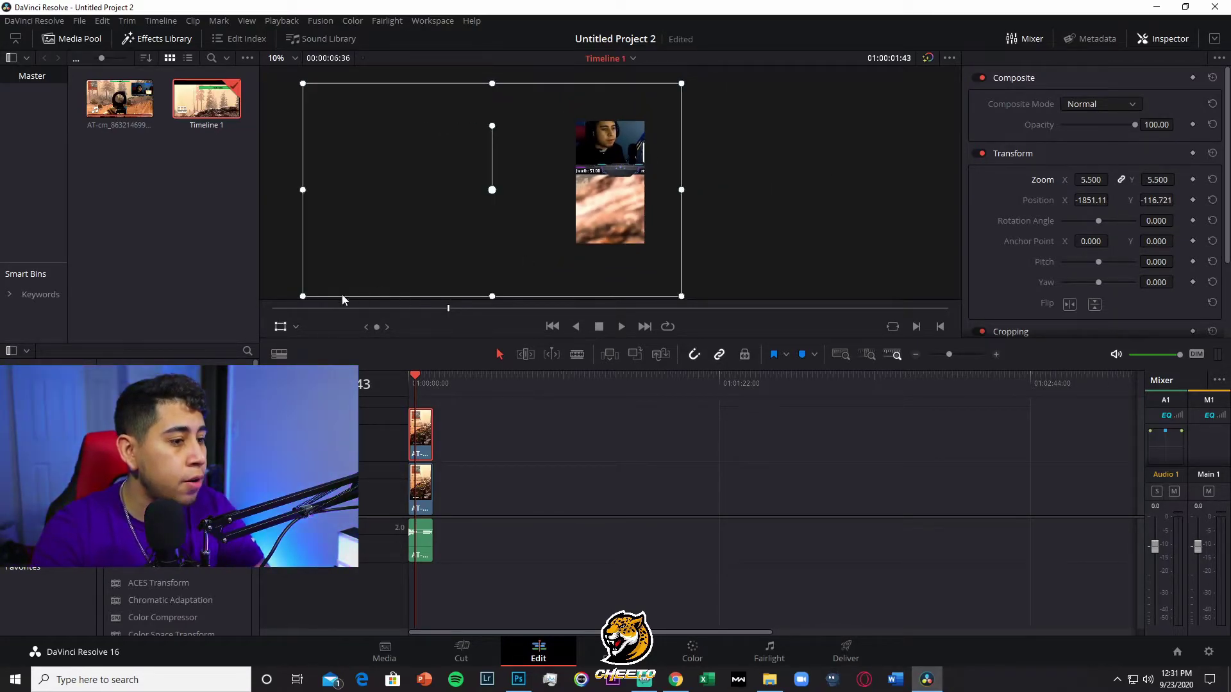
scroll(473, 194, down, 1)
scroll(534, 208, down, 1)
scroll(534, 207, up, 1)
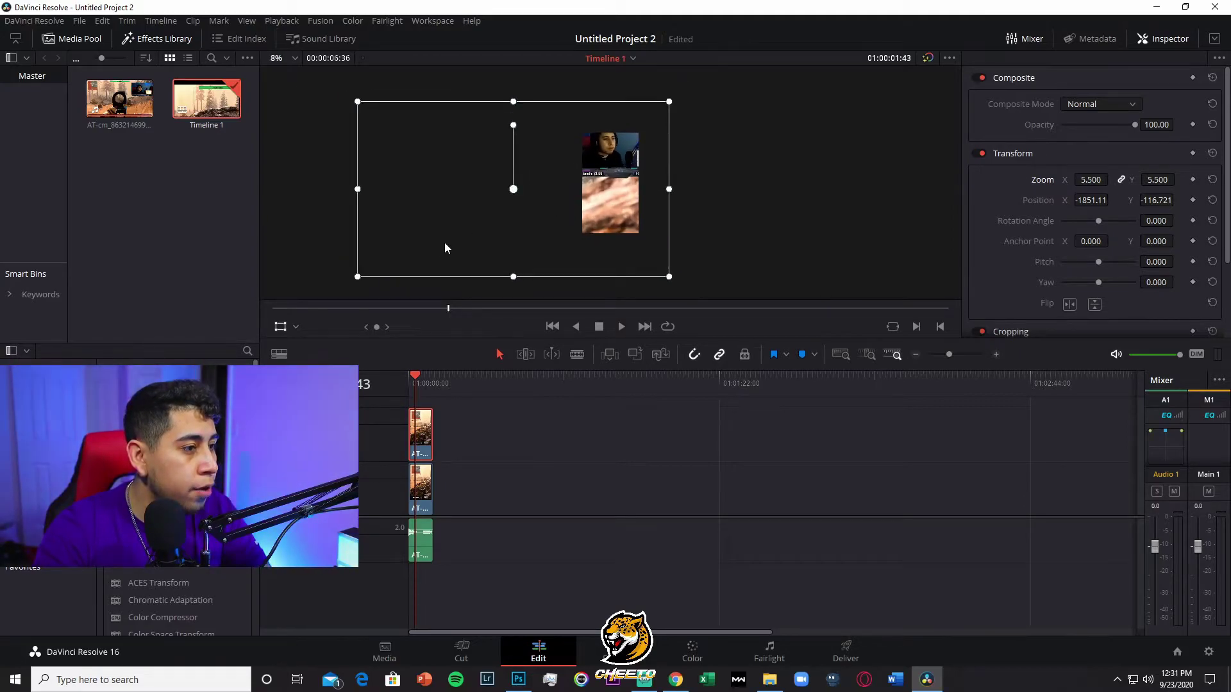
drag(354, 280, 377, 266)
drag(635, 164, 604, 164)
scroll(643, 178, up, 1)
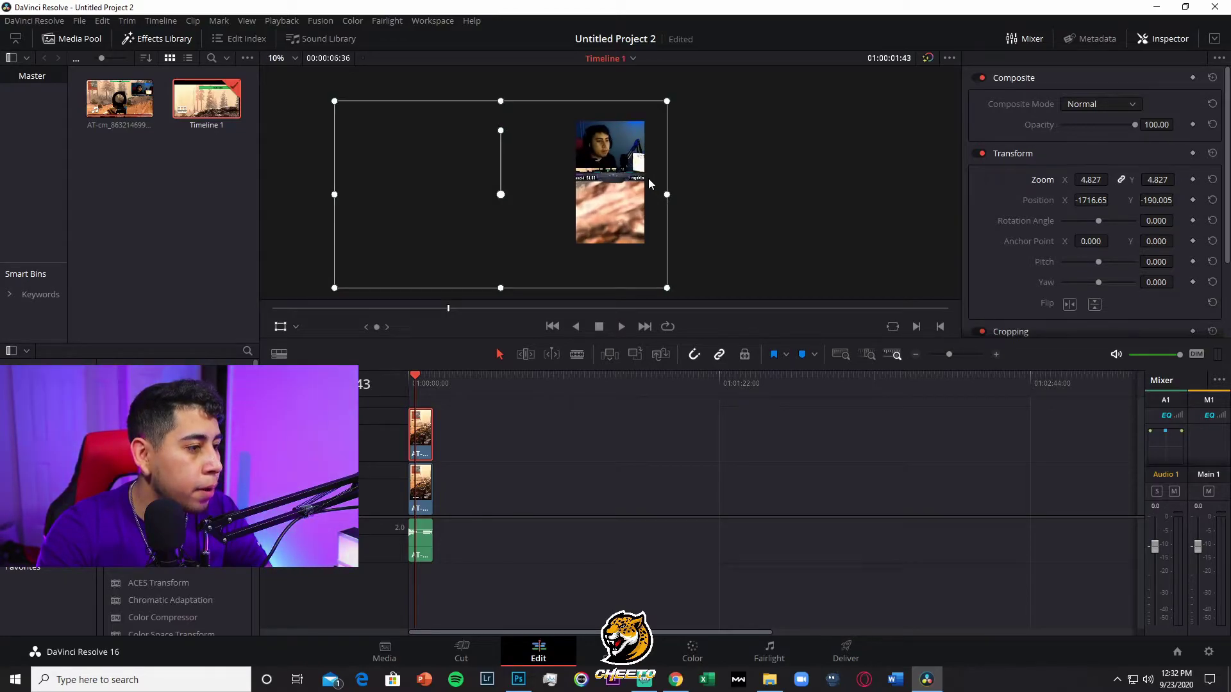
Crop the upper-track copy in the viewer to the webcam area so only the webcam covers the frame's upper part above the gameplay
click(297, 329)
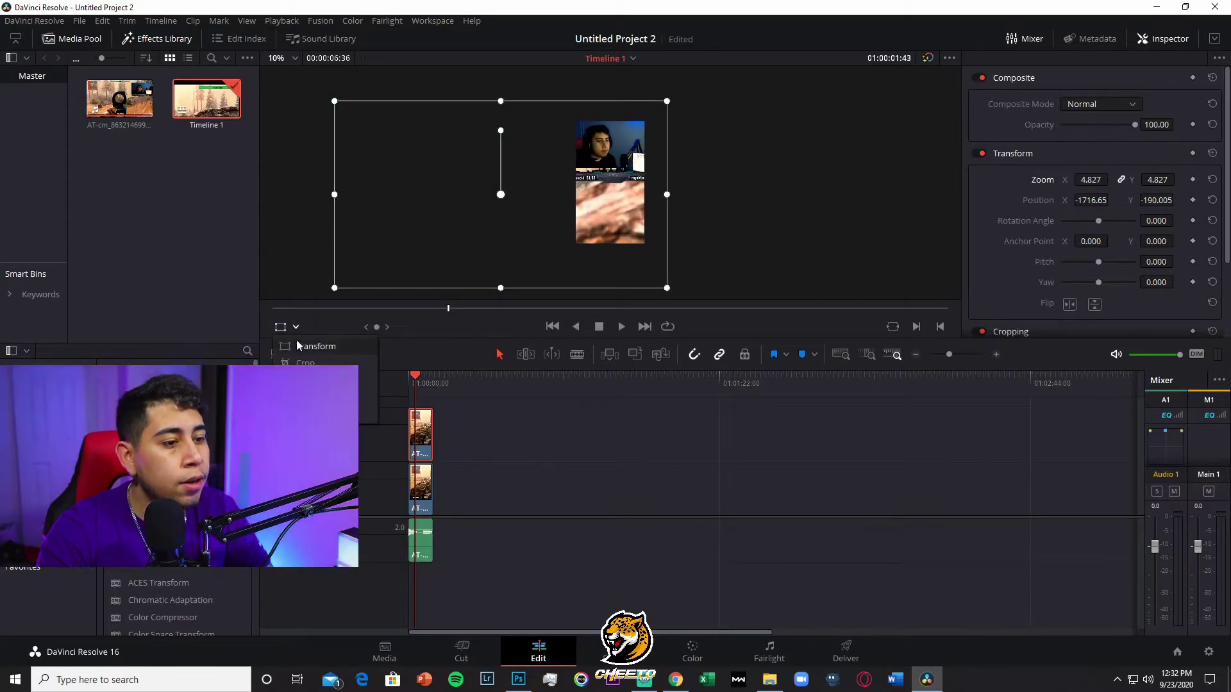
click(305, 362)
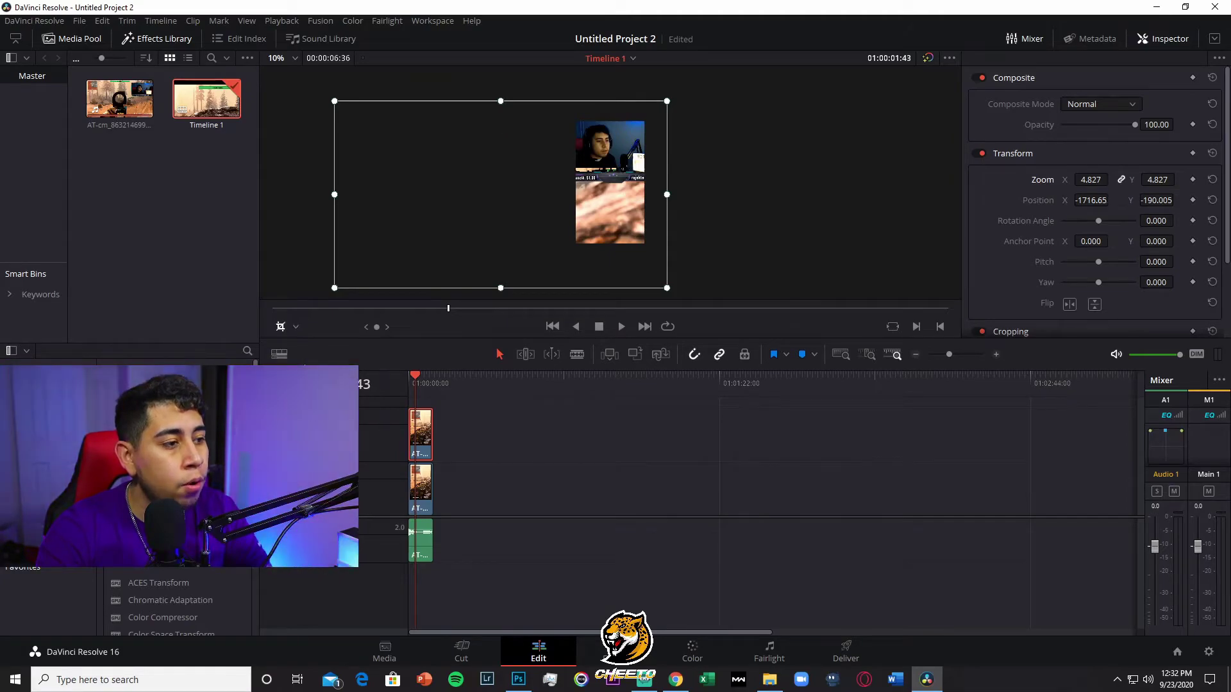
drag(334, 287, 575, 172)
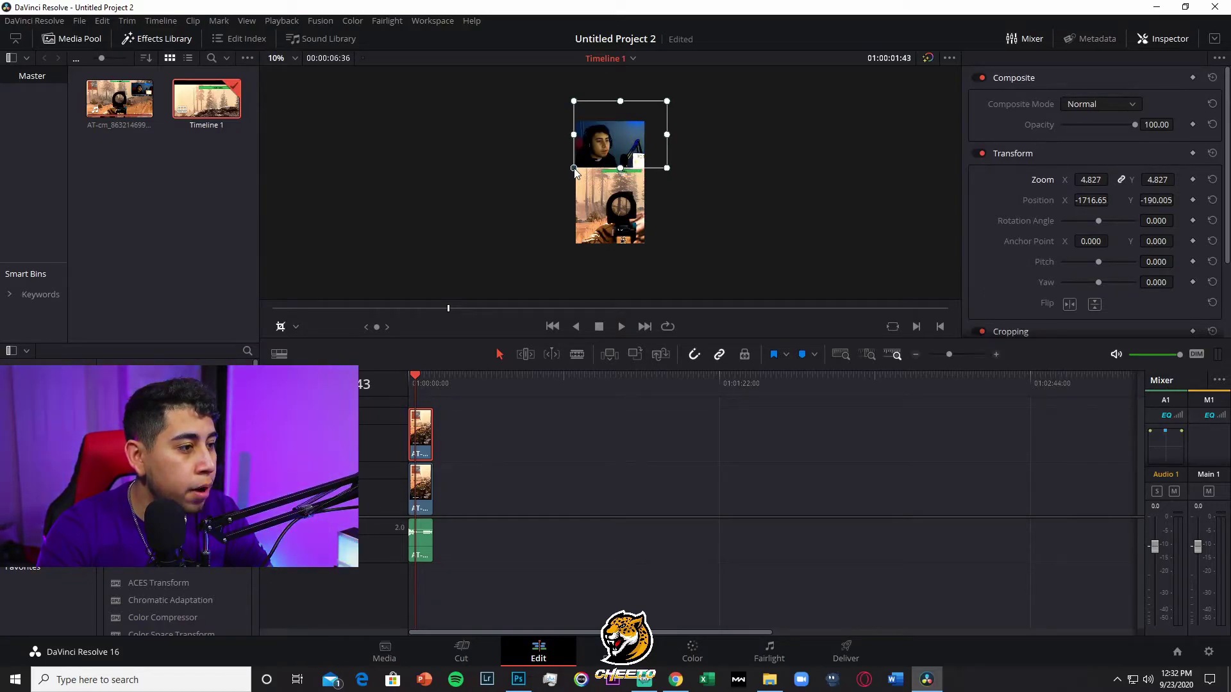
scroll(611, 183, up, 3)
scroll(704, 182, down, 3)
drag(667, 84, 658, 98)
scroll(701, 179, up, 2)
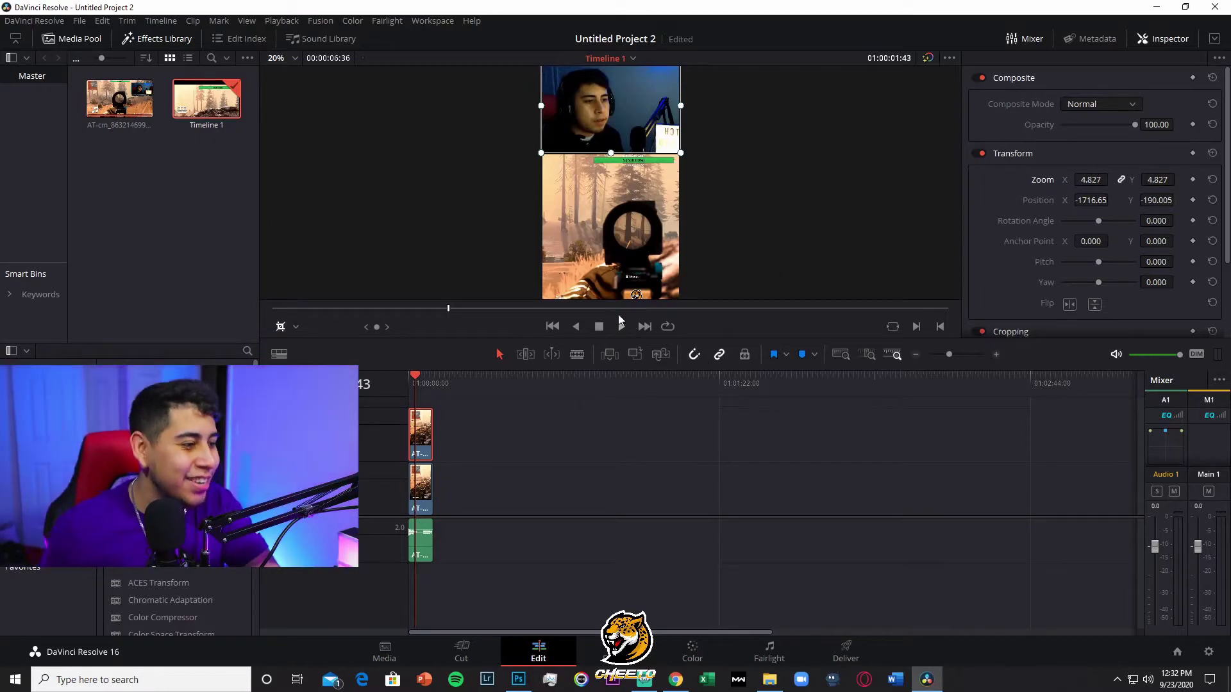
Hide the on-screen crop controls and play back the timeline to review the combined webcam and gameplay layout
click(291, 326)
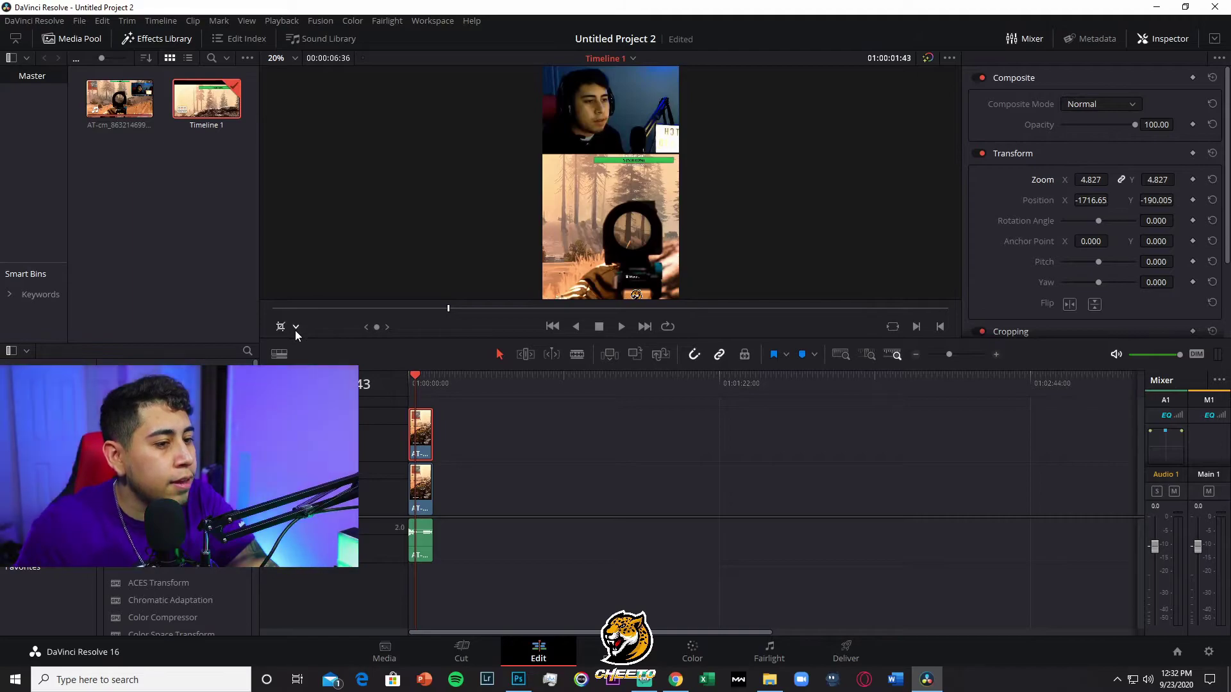
scroll(471, 221, down, 2)
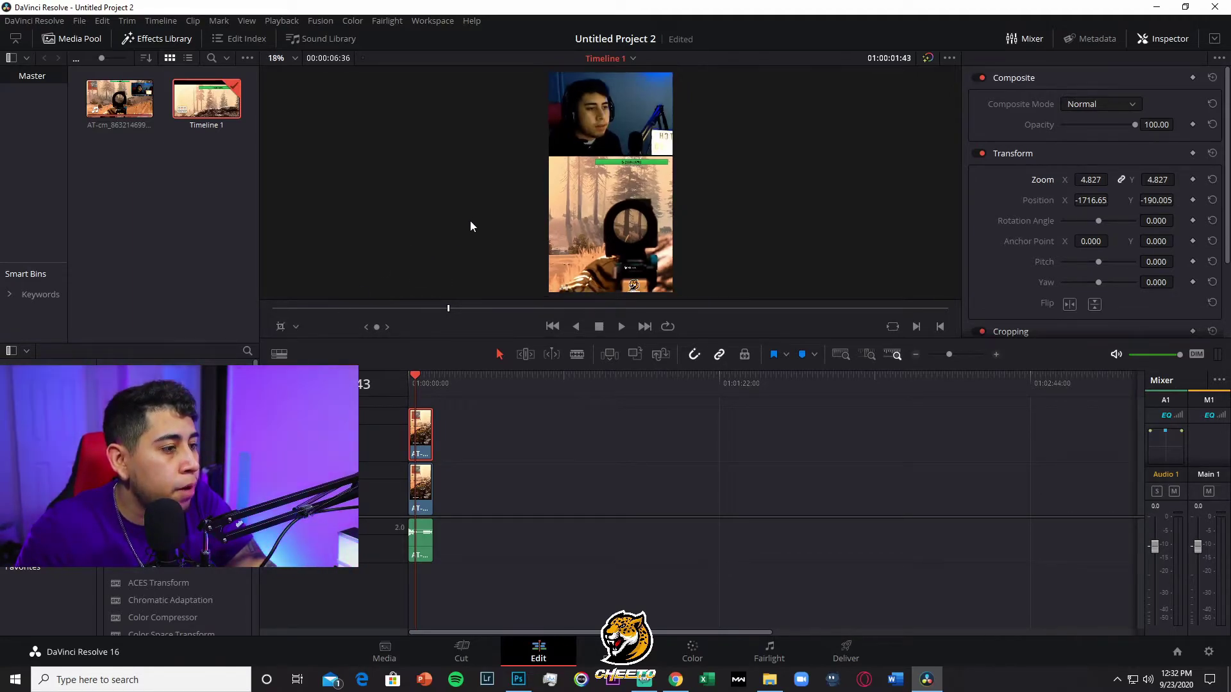
click(447, 310)
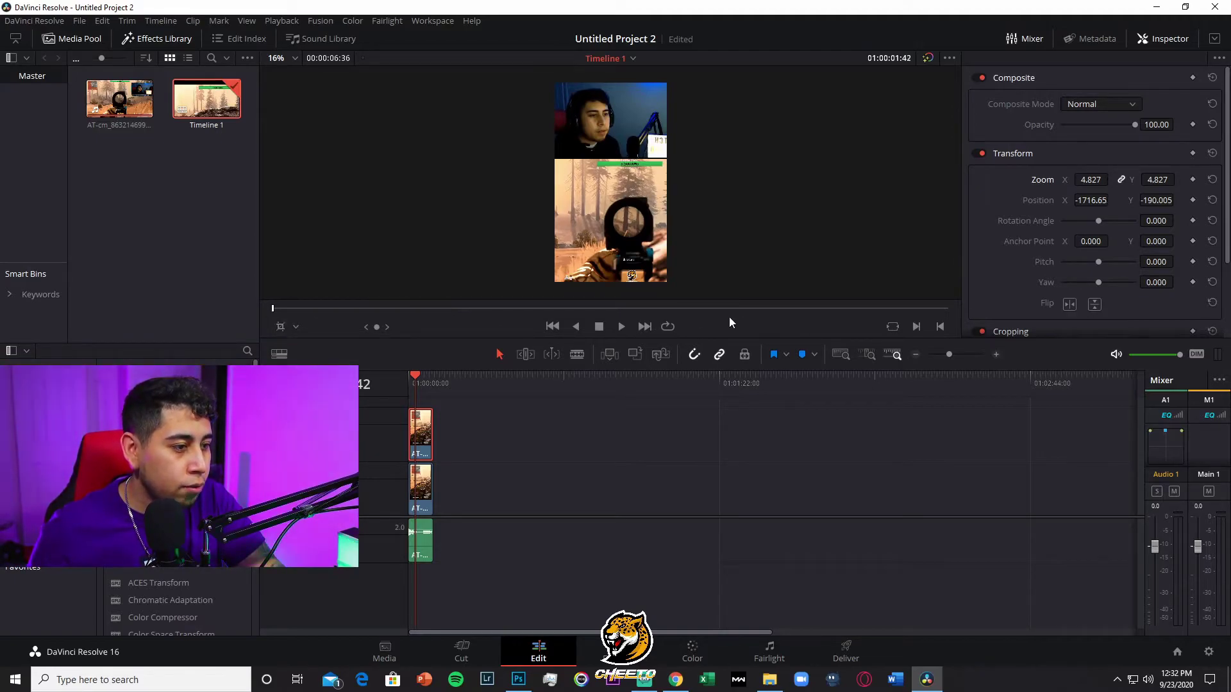
click(621, 326)
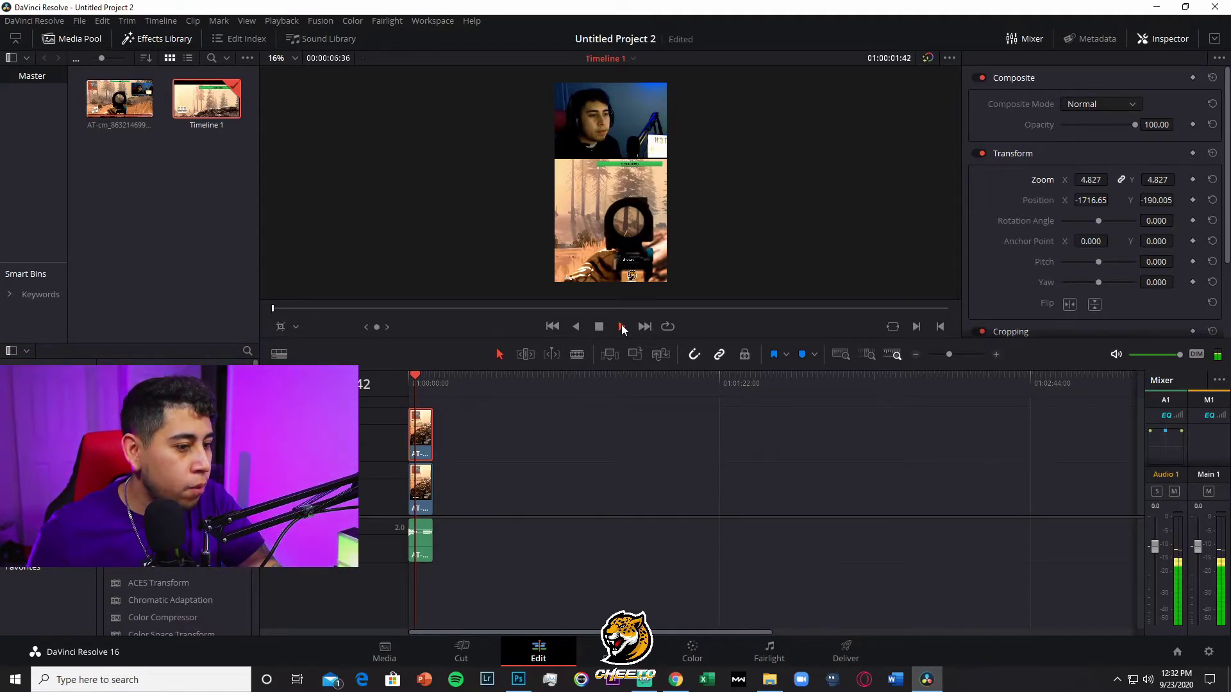
click(413, 376)
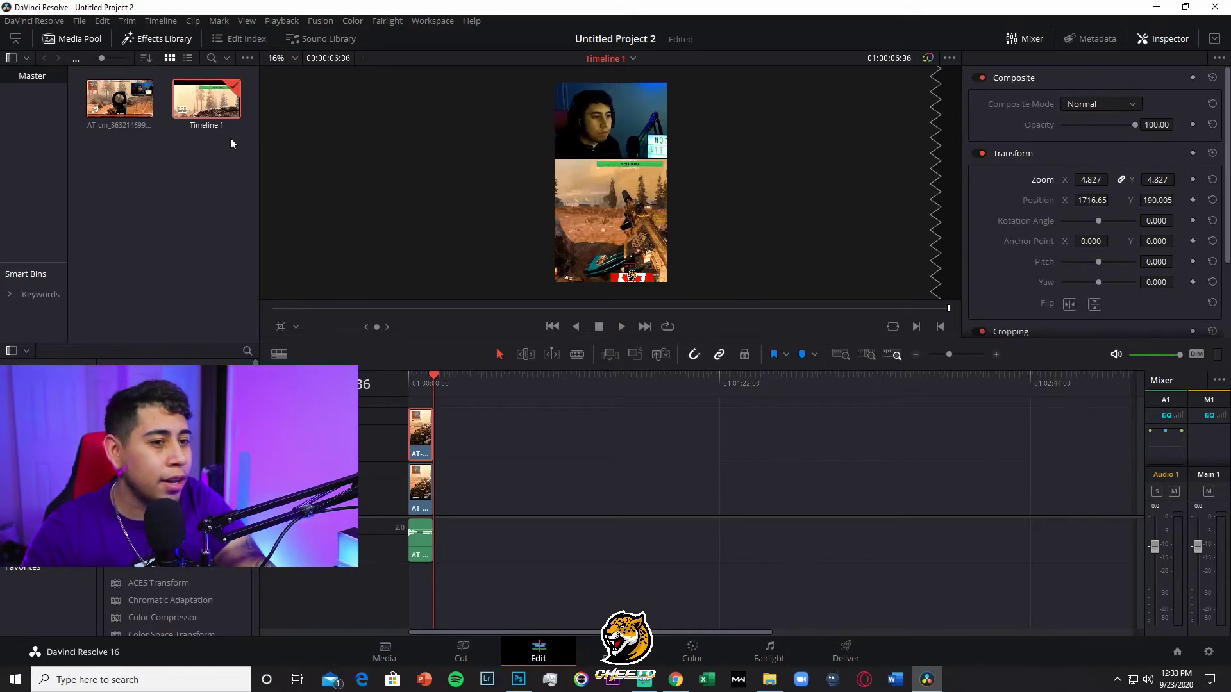
Go to the Deliver page and name the output file dfgsdfgsergfdg
click(844, 659)
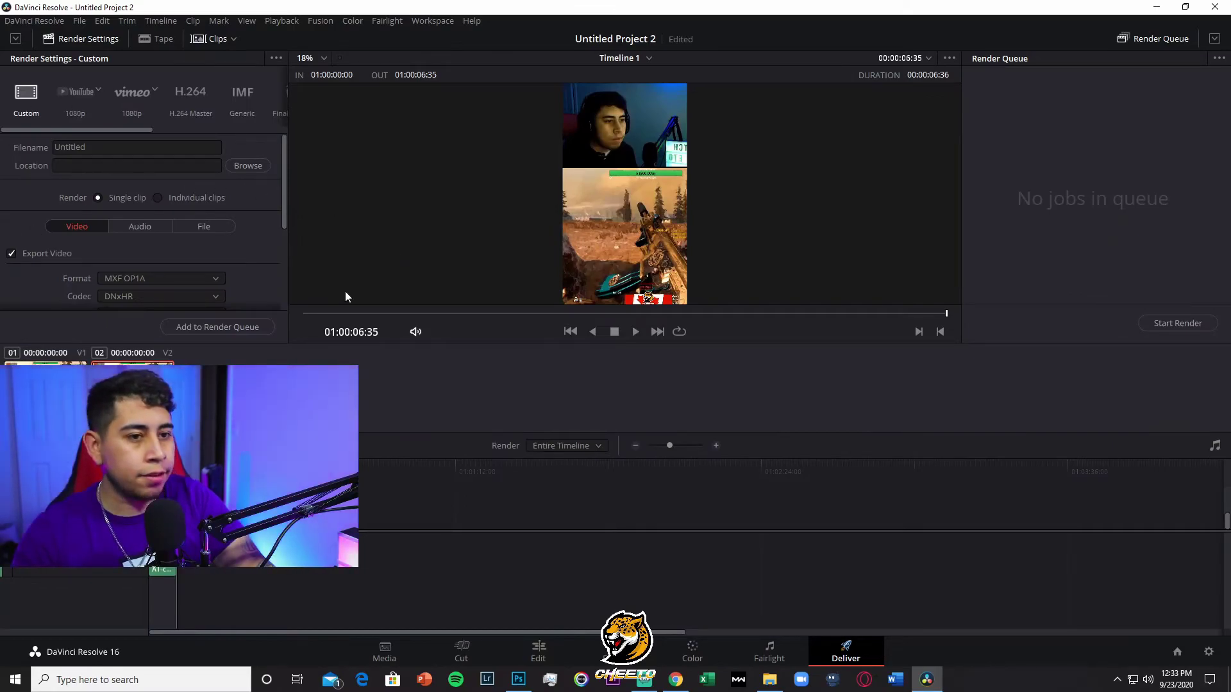
double_click(70, 147)
text(dfgsdfgsergfdg)
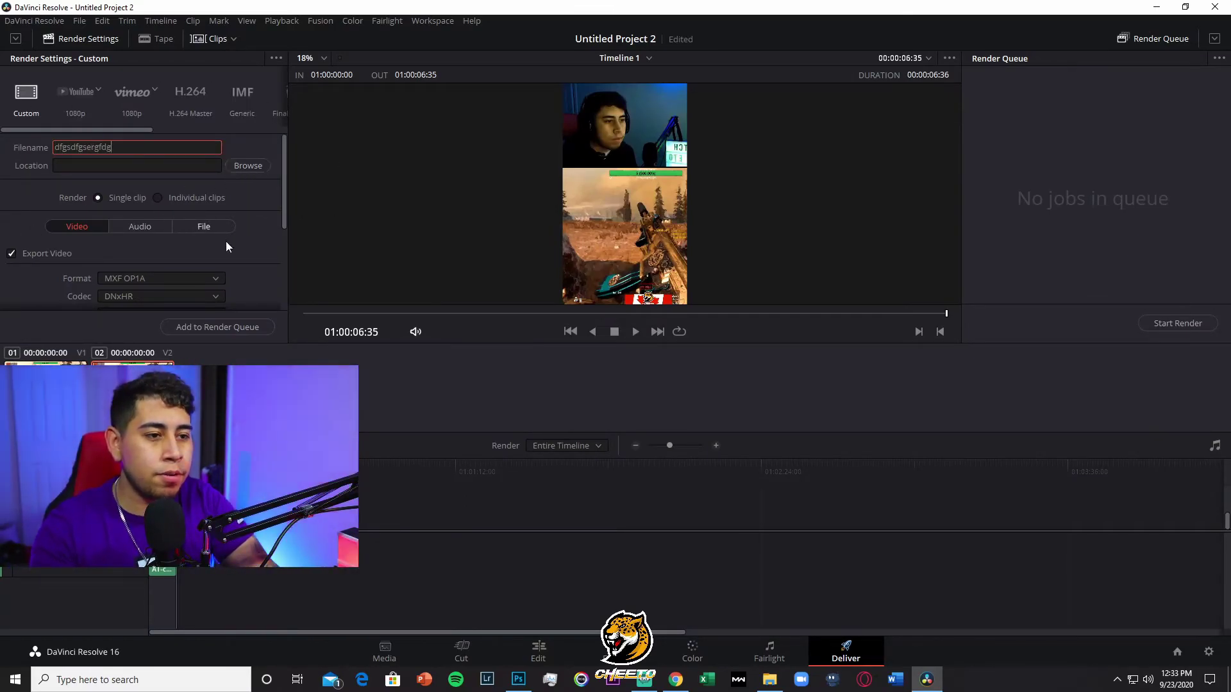
Set the export format to MP4 and the codec to H.264, and check the remaining video settings
scroll(164, 287, down, 1)
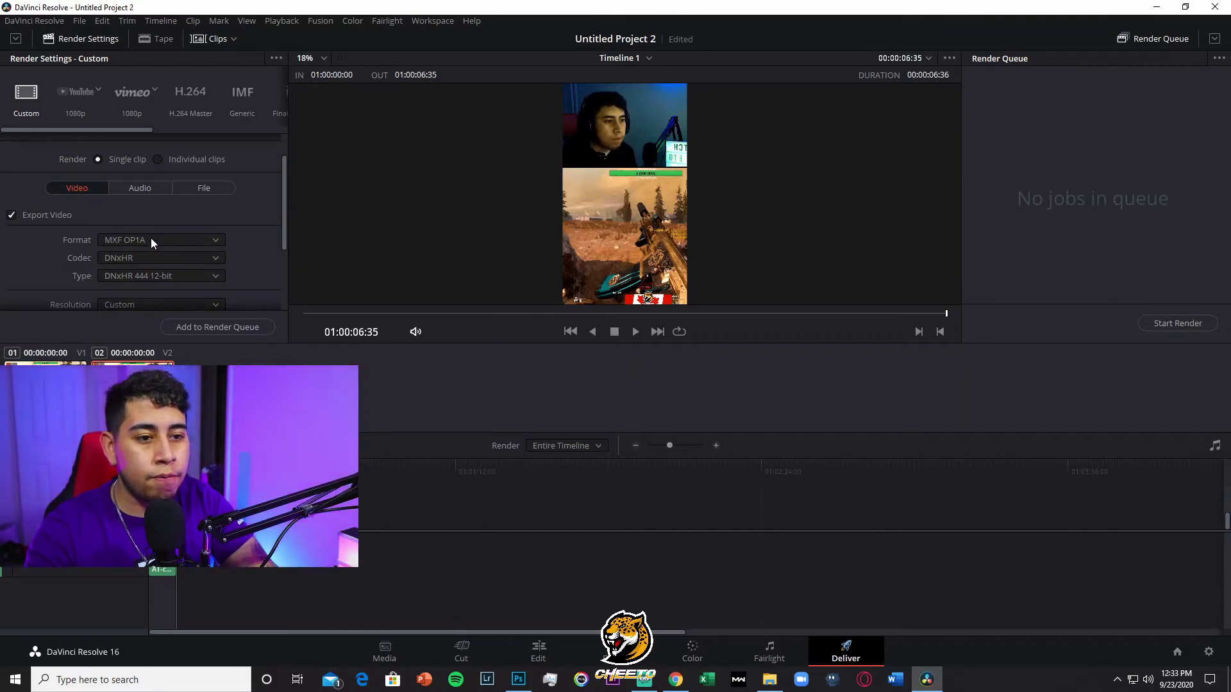
click(152, 239)
click(137, 354)
click(137, 260)
click(182, 294)
scroll(128, 283, down, 3)
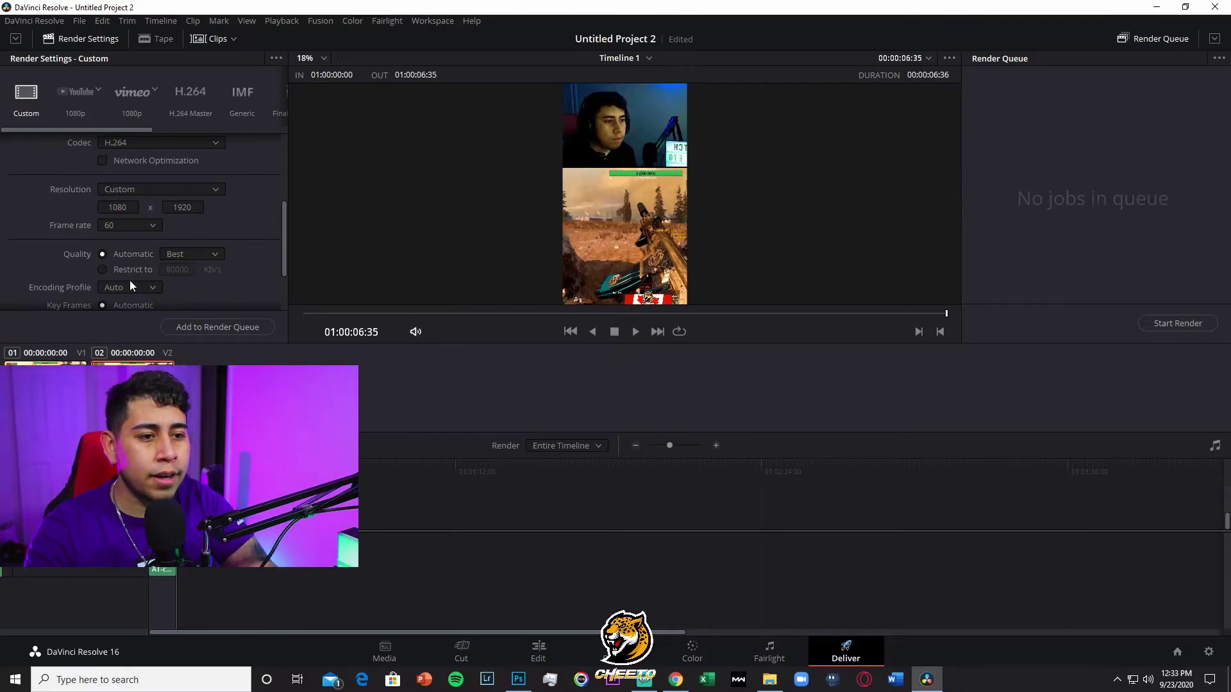
scroll(192, 256, up, 4)
Add the timeline to the render queue with the Videos folder as the destination and start the render
click(227, 328)
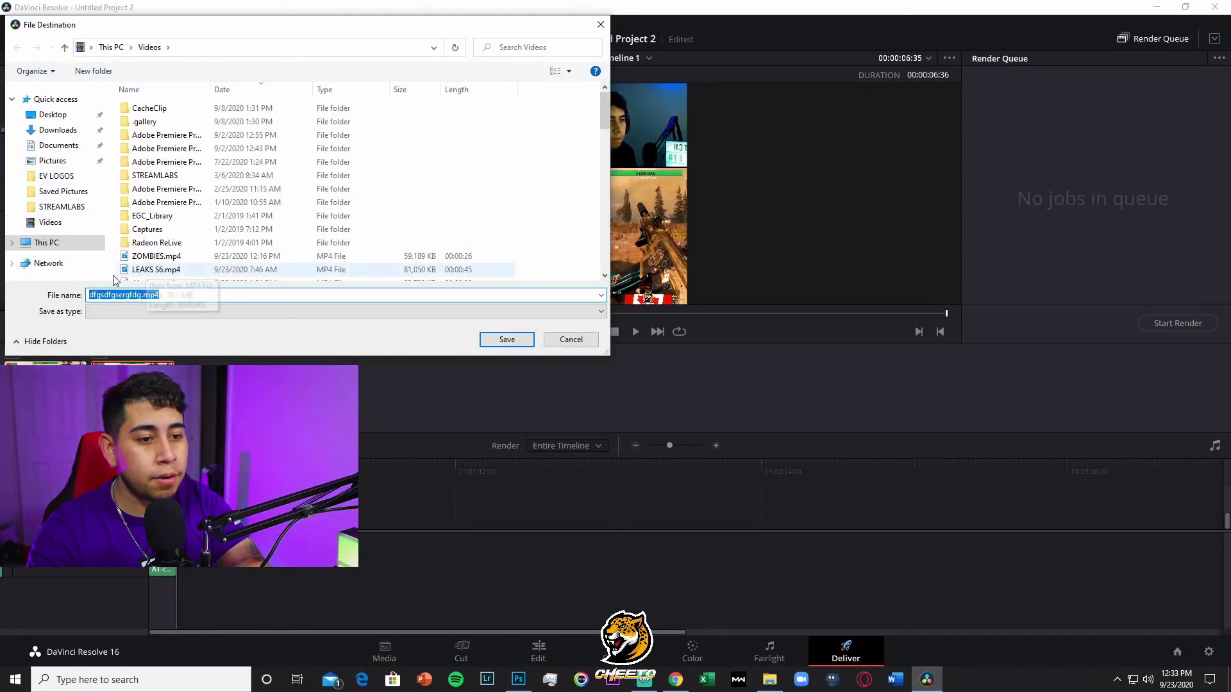
click(50, 222)
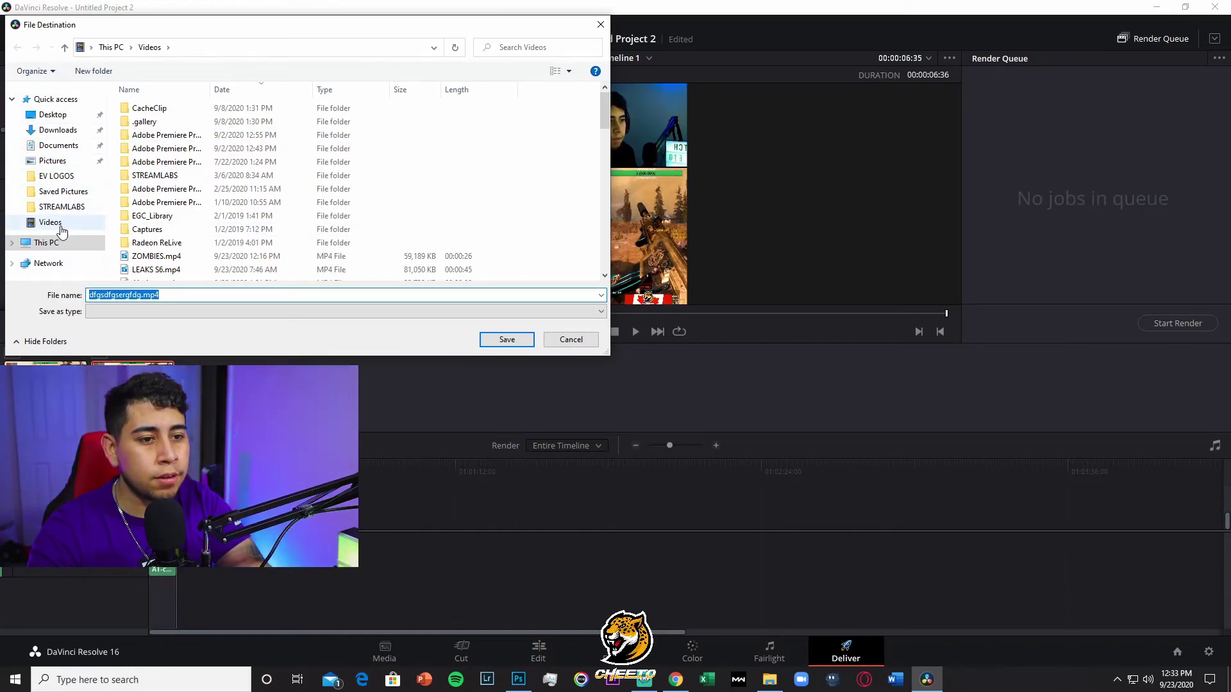
click(508, 341)
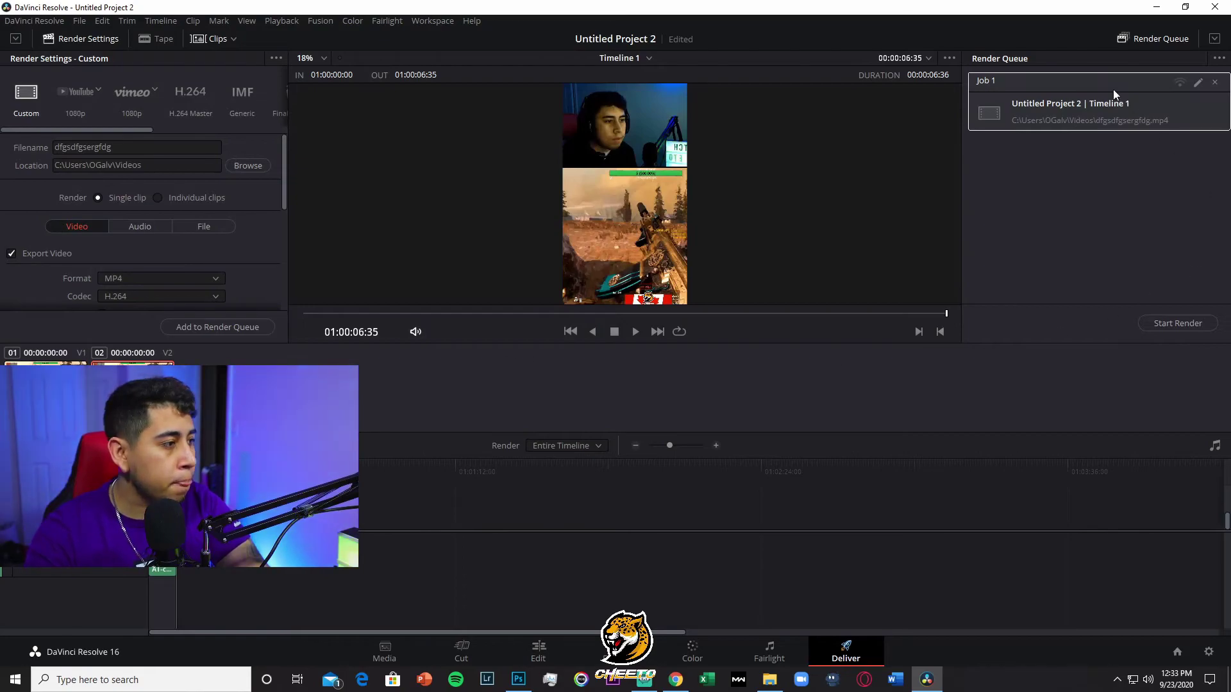
click(1176, 324)
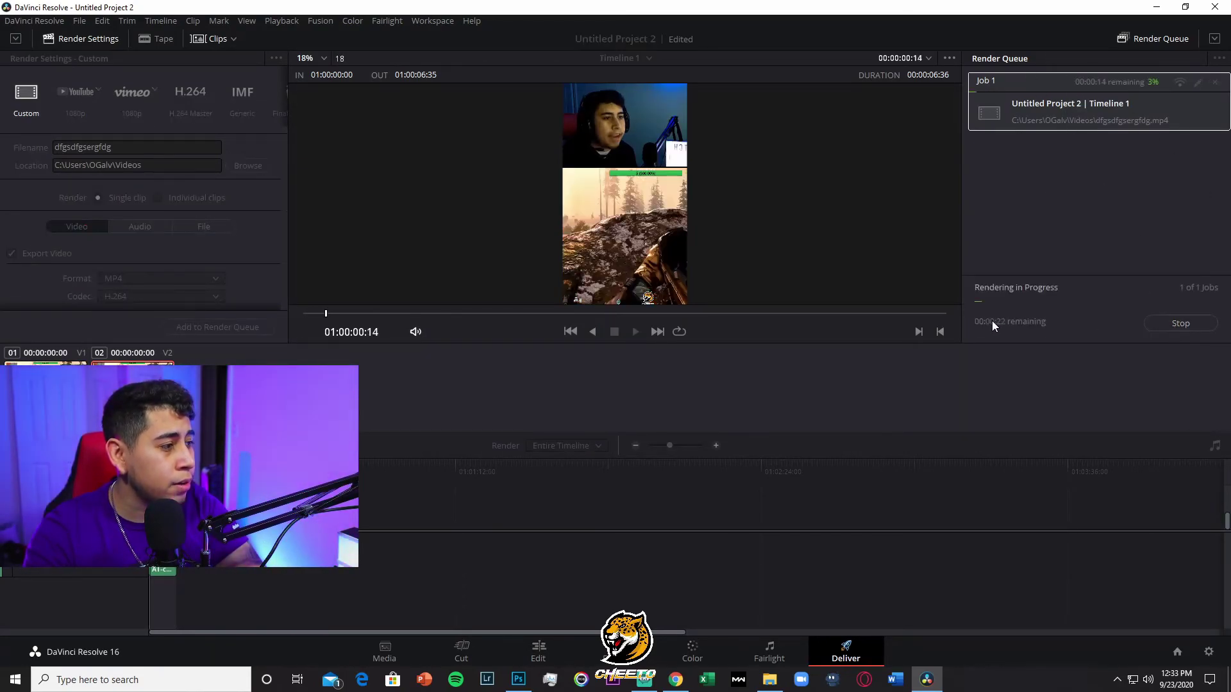